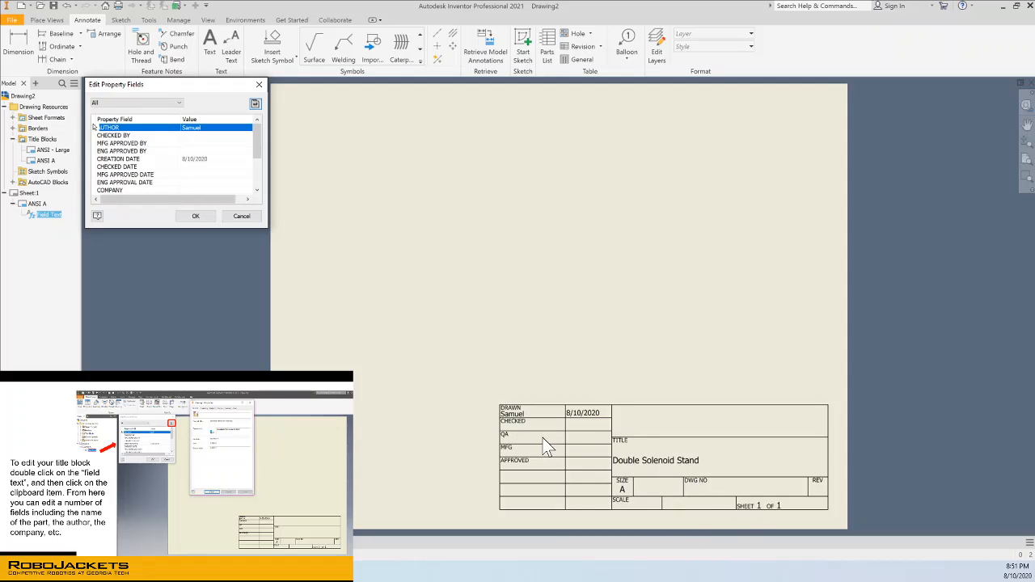
Accept the title block property fields and place a 1:1 shaded front base view of Double Solenoid Stand - Back.ipt left of the sheet's centre.
{"action": "left_click", "coordinate": [198, 218]}
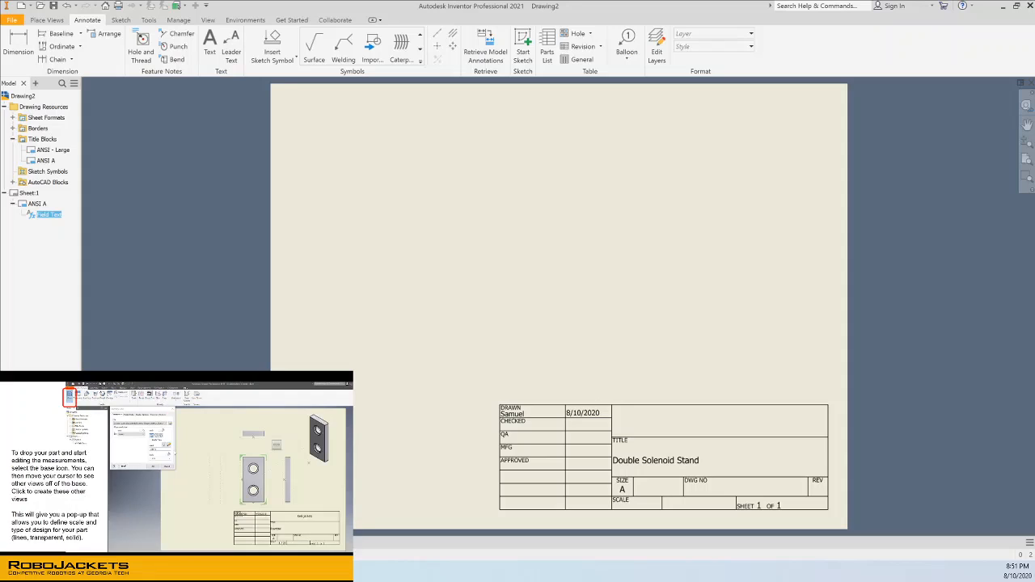
{"action": "left_click", "coordinate": [655, 271]}
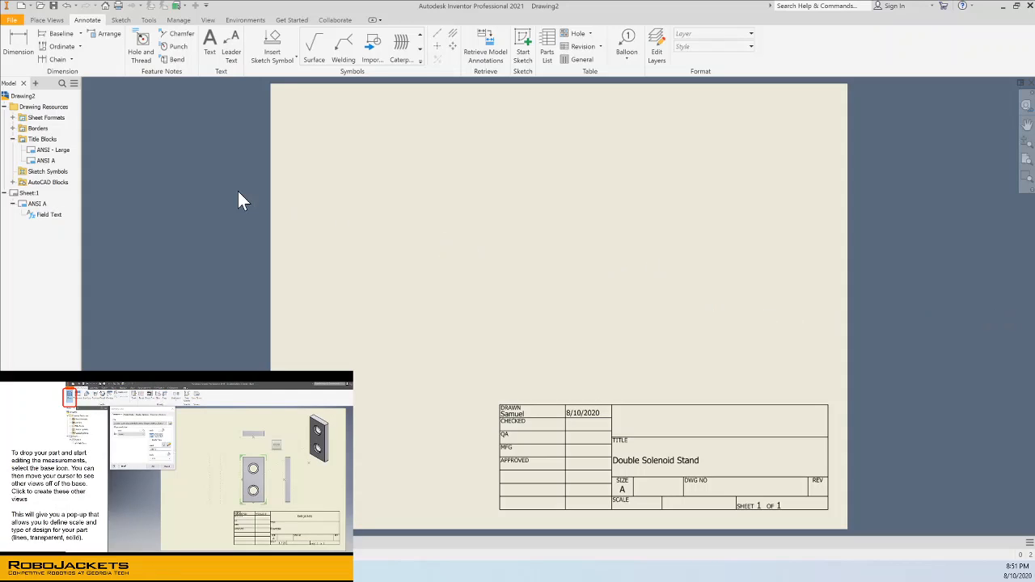
{"action": "left_click", "coordinate": [40, 20]}
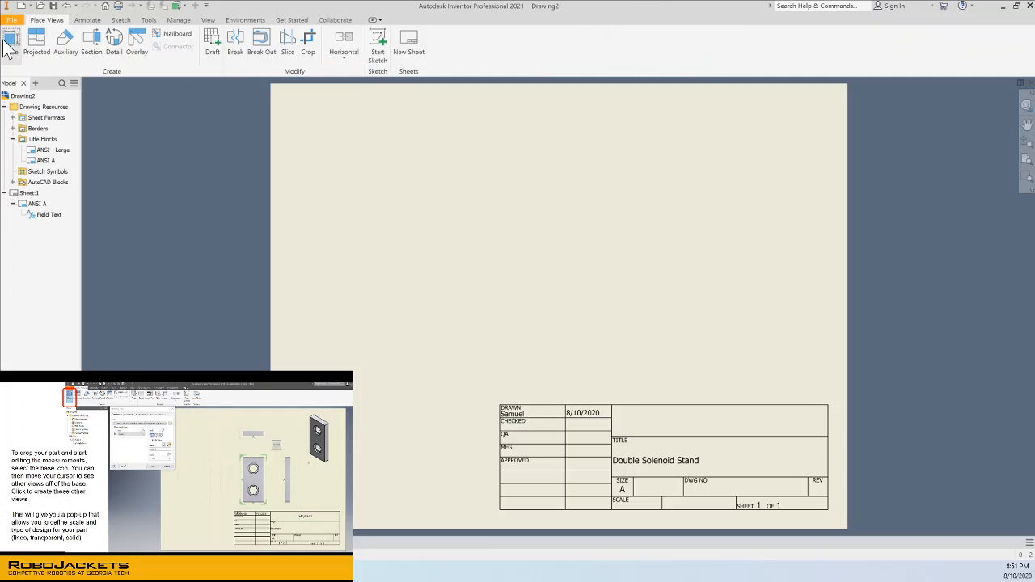
{"action": "left_click", "coordinate": [11, 47]}
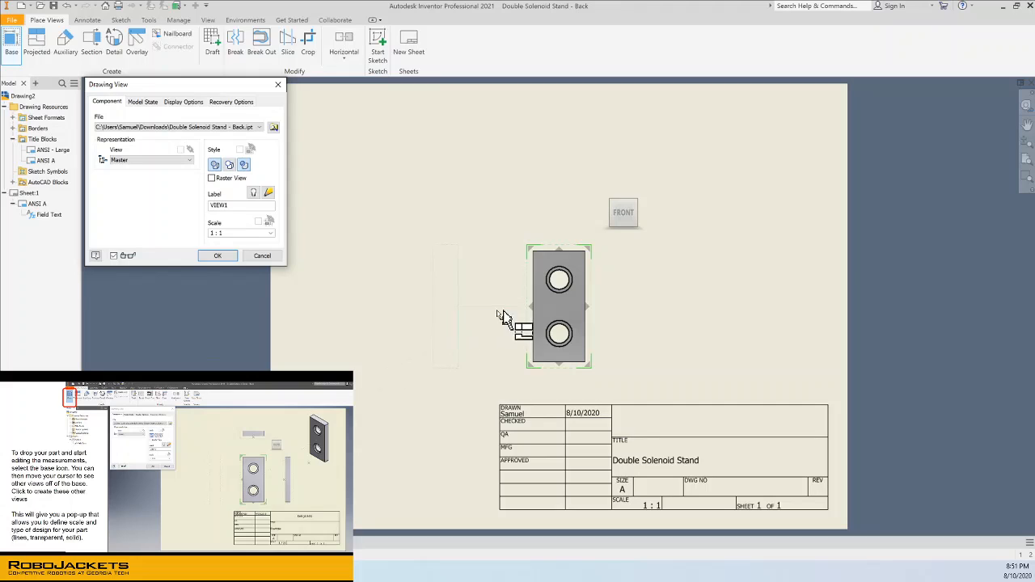
{"action": "left_click_drag", "start_coordinate": [576, 326], "coordinate": [421, 309]}
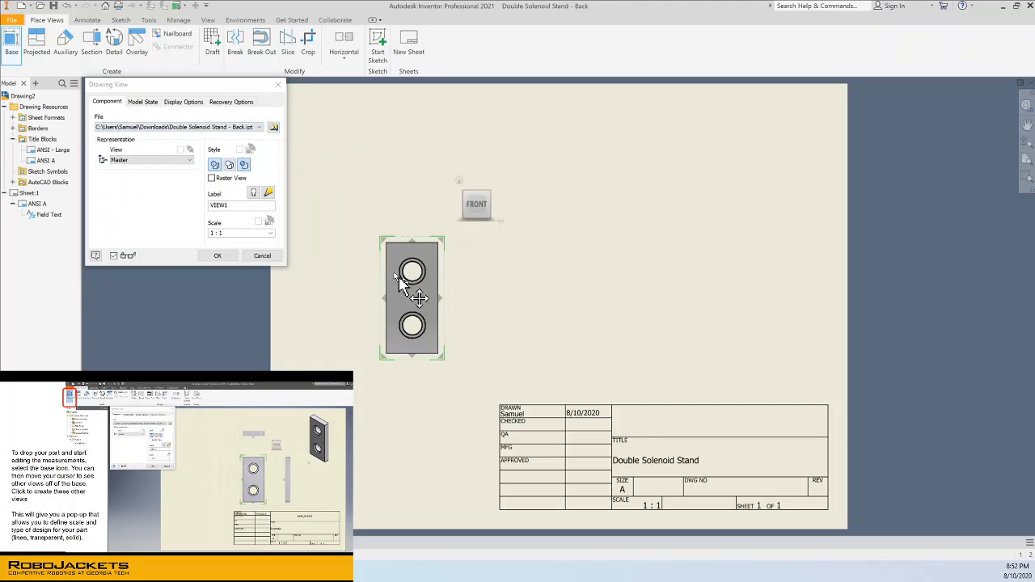
{"action": "mouse_move", "coordinate": [407, 293]}
{"action": "left_mouse_down"}
{"action": "mouse_move", "coordinate": [399, 272]}
{"action": "mouse_move", "coordinate": [421, 273]}
{"action": "mouse_move", "coordinate": [414, 280]}
{"action": "left_mouse_up"}
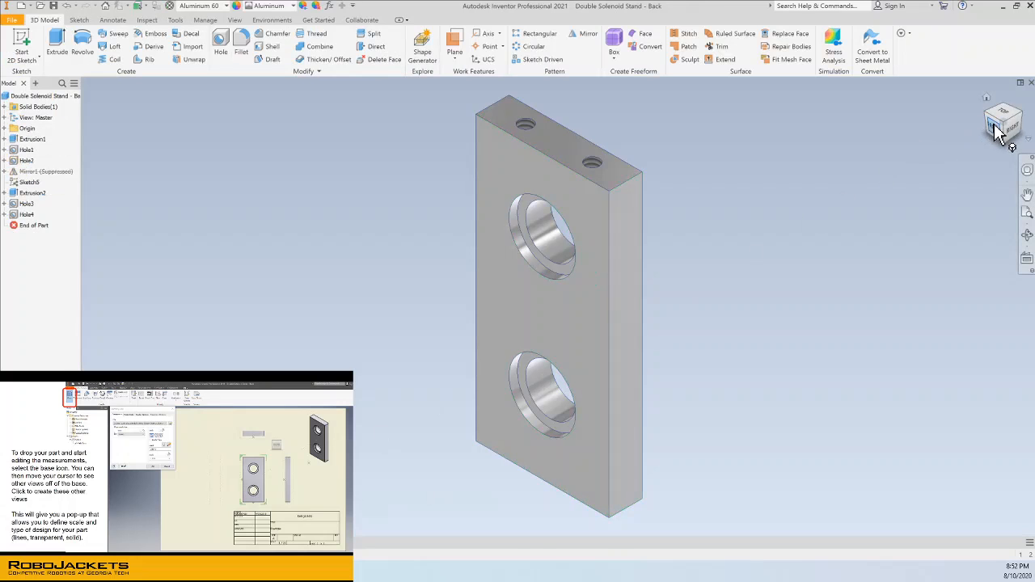
Inspect the part model from the front, and try rotating the base view to a neighbouring face and back to Front.
{"action": "left_click", "coordinate": [998, 130]}
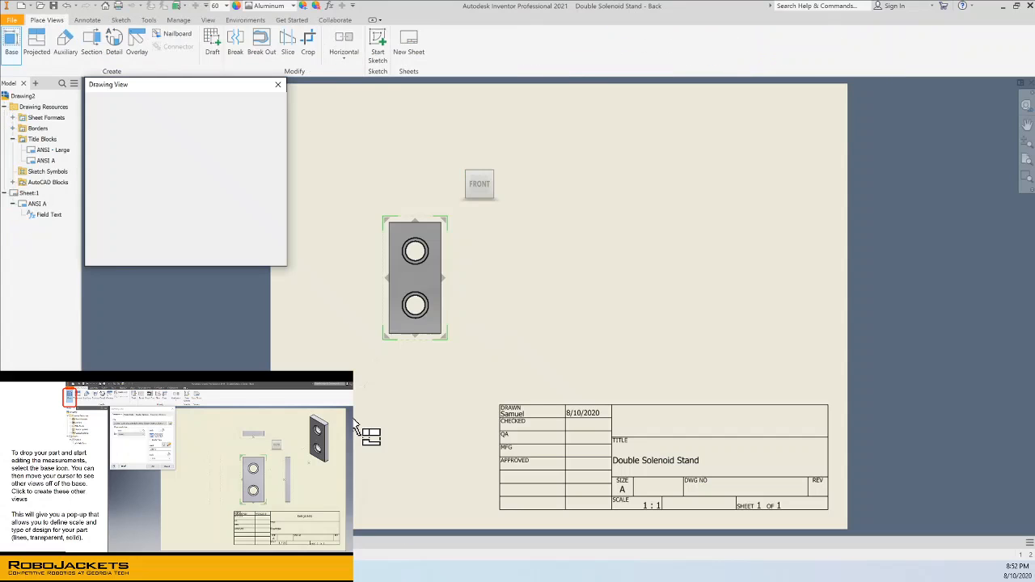
{"action": "left_click", "coordinate": [501, 185]}
{"action": "left_click", "coordinate": [461, 186]}
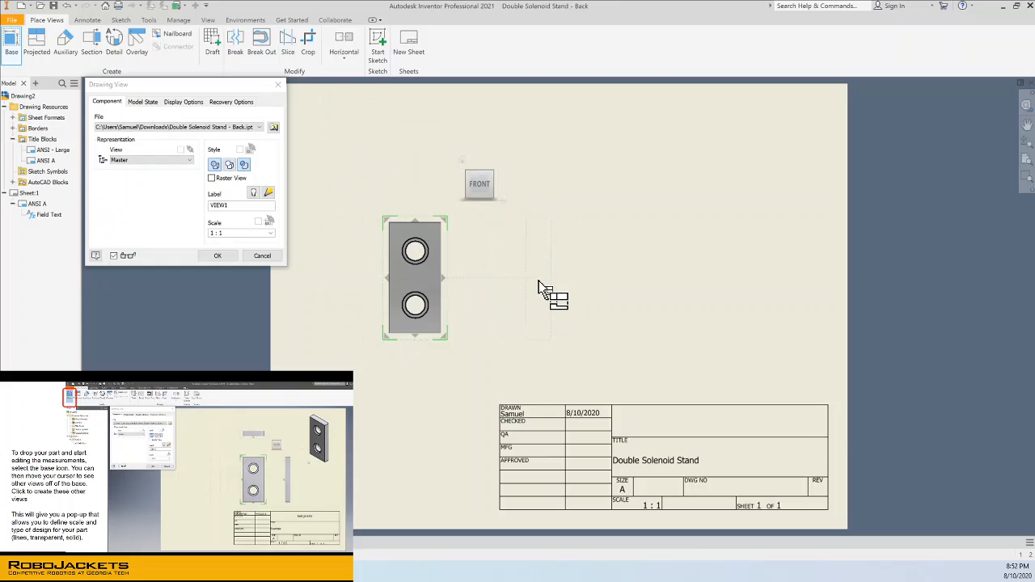
Create projected views to the right, above, left and below the base view, plus an isometric view in the sheet's upper right.
{"action": "left_click", "coordinate": [541, 288]}
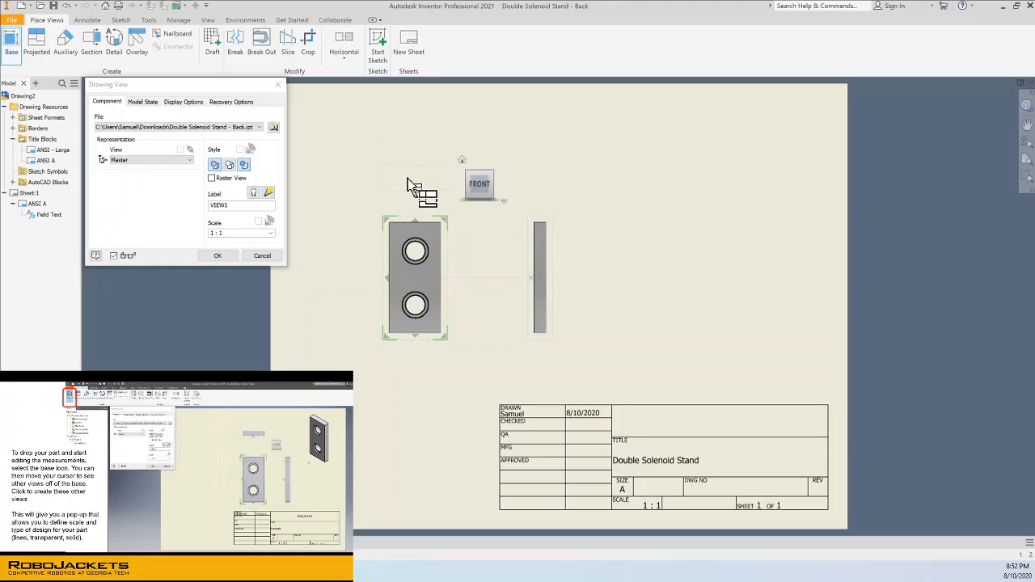
{"action": "left_click", "coordinate": [416, 139]}
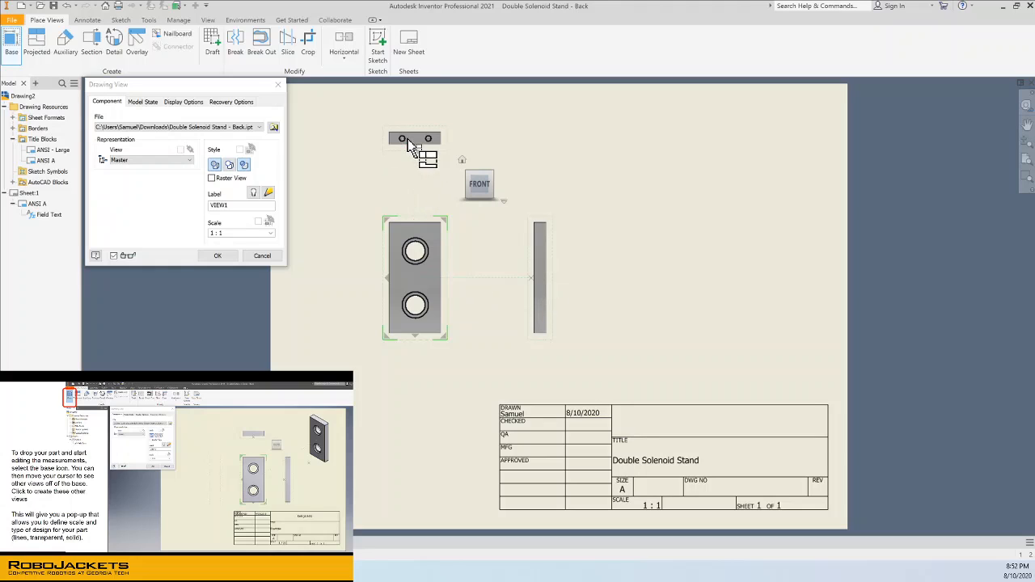
{"action": "left_click", "coordinate": [317, 285]}
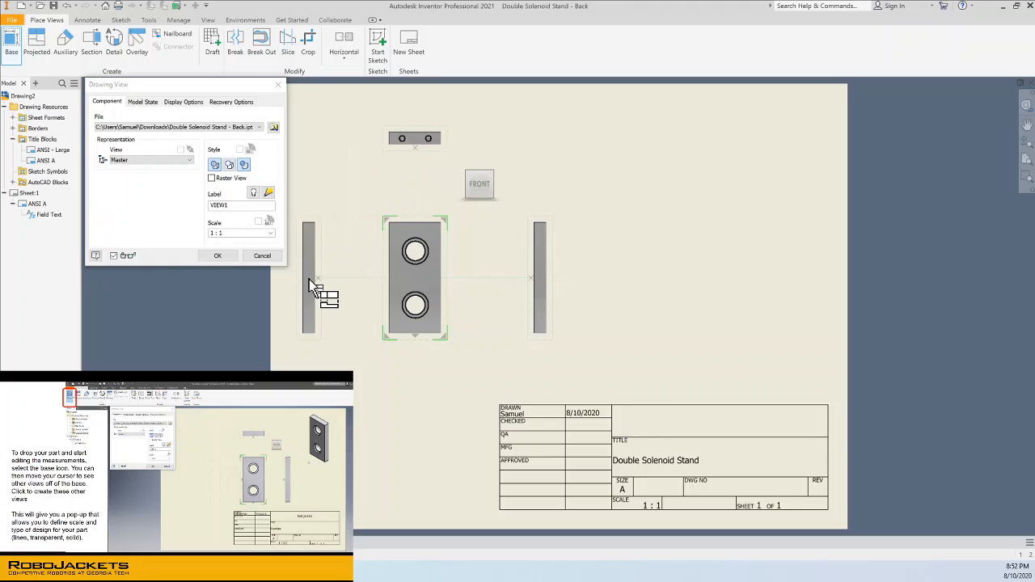
{"action": "left_click", "coordinate": [433, 443]}
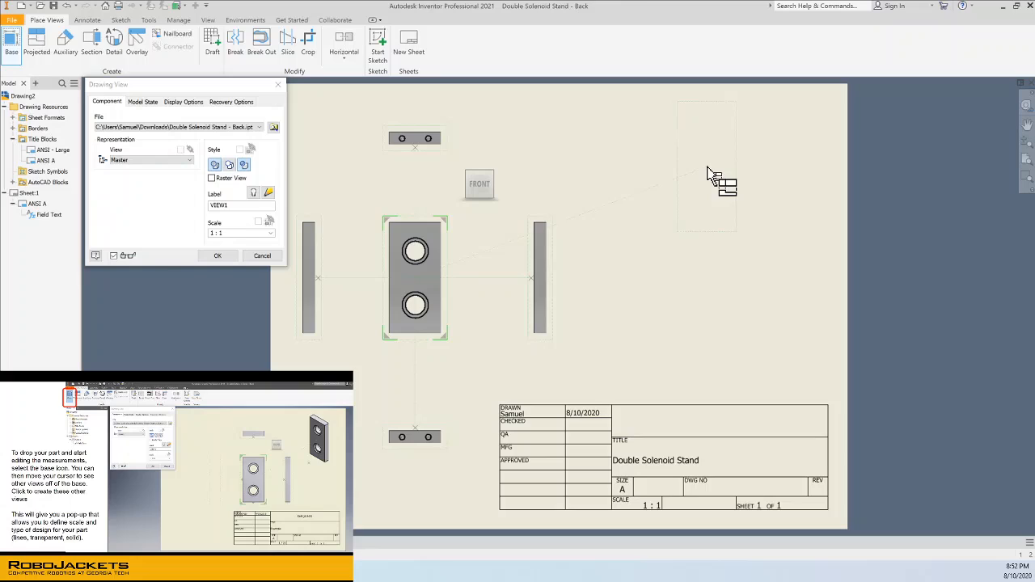
{"action": "left_click", "coordinate": [708, 172]}
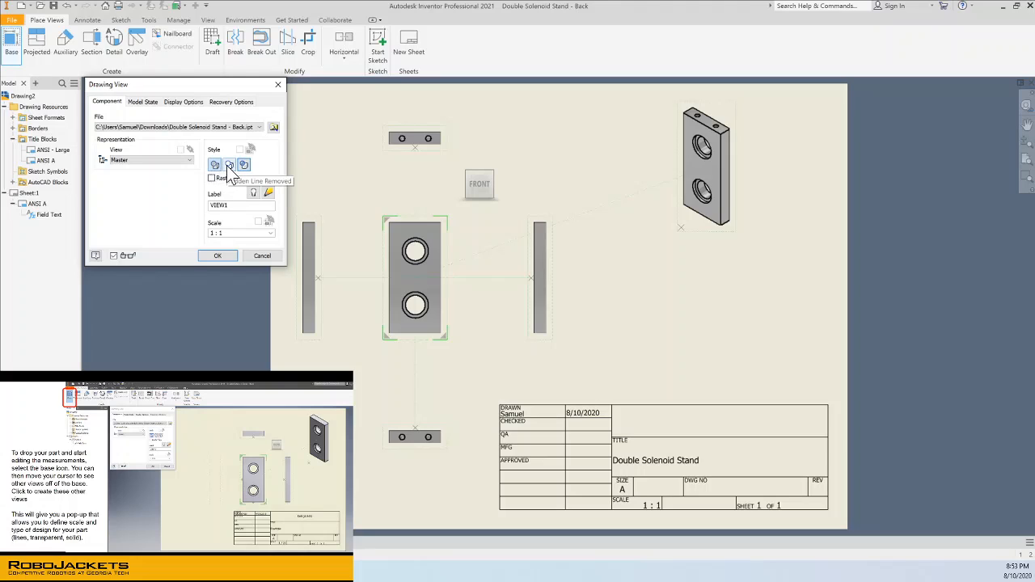
{"action": "left_click", "coordinate": [219, 256]}
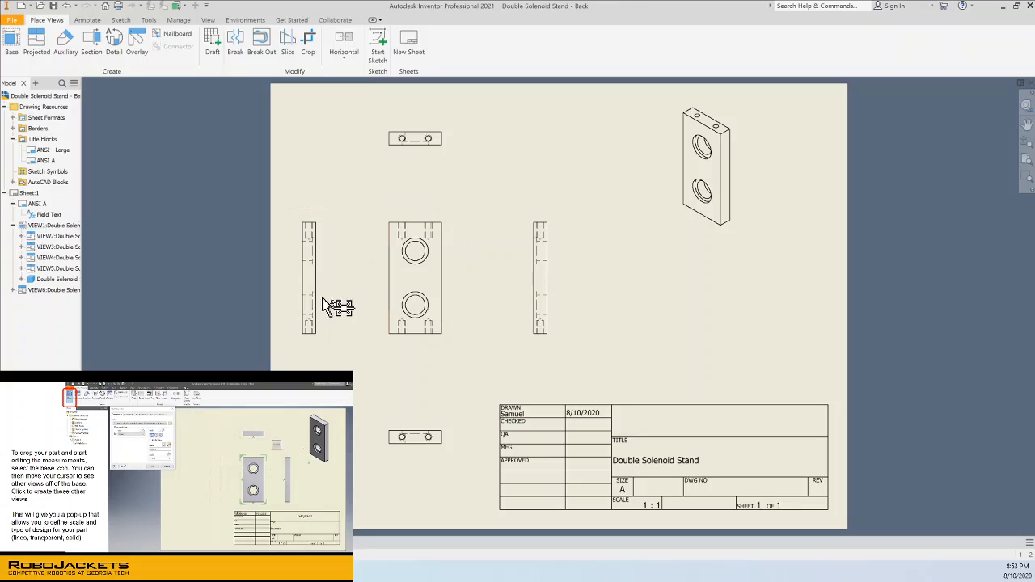
Change the front base view's display style to Hidden Line Removed.
{"action": "right_click", "coordinate": [457, 295]}
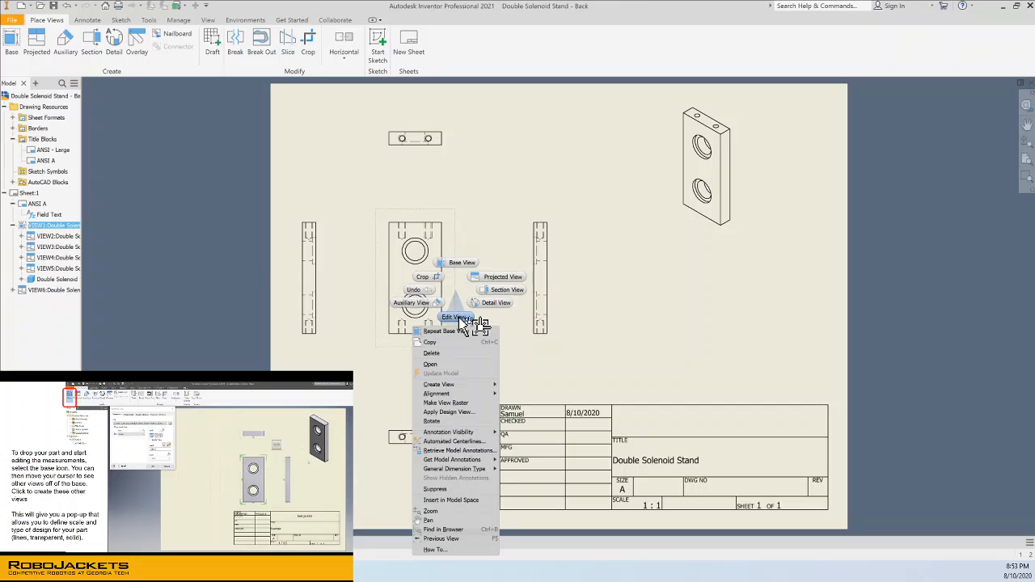
{"action": "left_click", "coordinate": [468, 321]}
{"action": "left_click", "coordinate": [230, 165]}
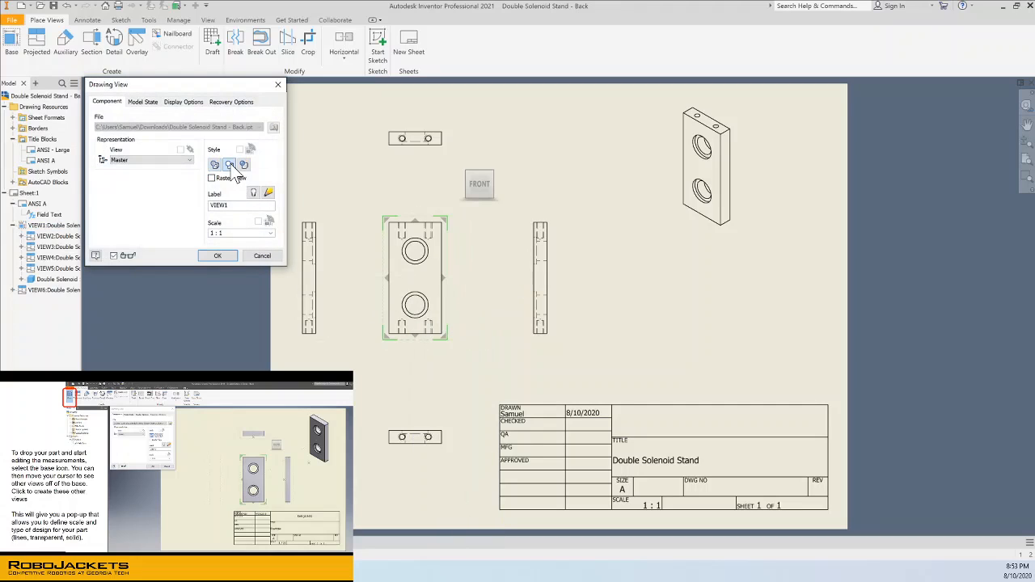
{"action": "left_click", "coordinate": [230, 256]}
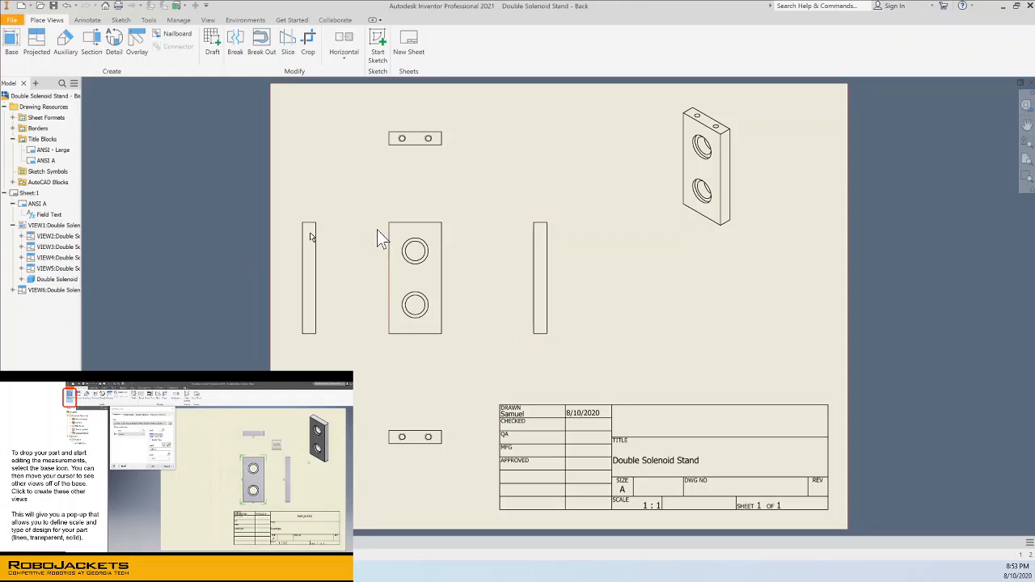
Change the front base view's display style back to Hidden Line.
{"action": "right_click", "coordinate": [456, 252]}
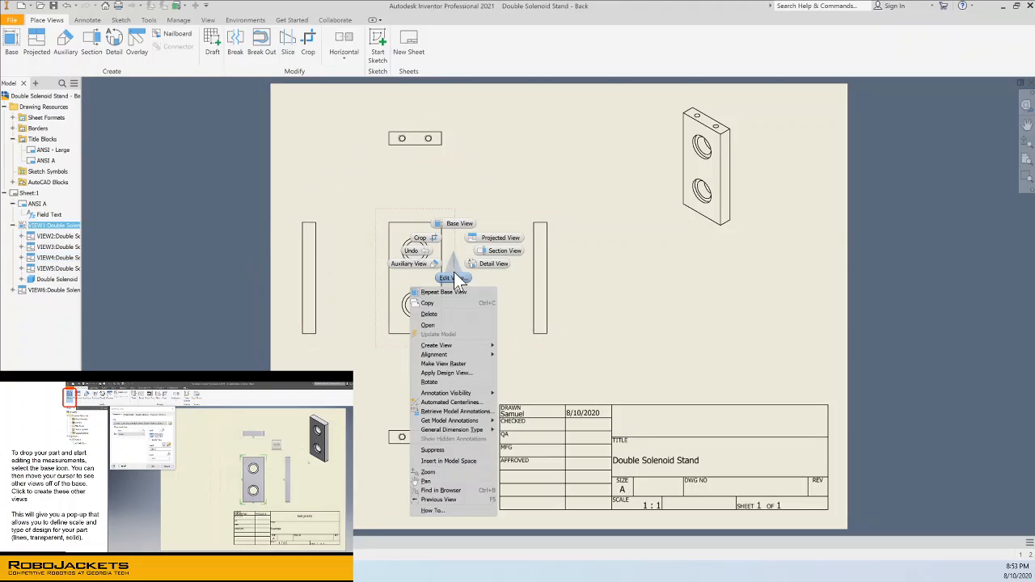
{"action": "left_click", "coordinate": [452, 278]}
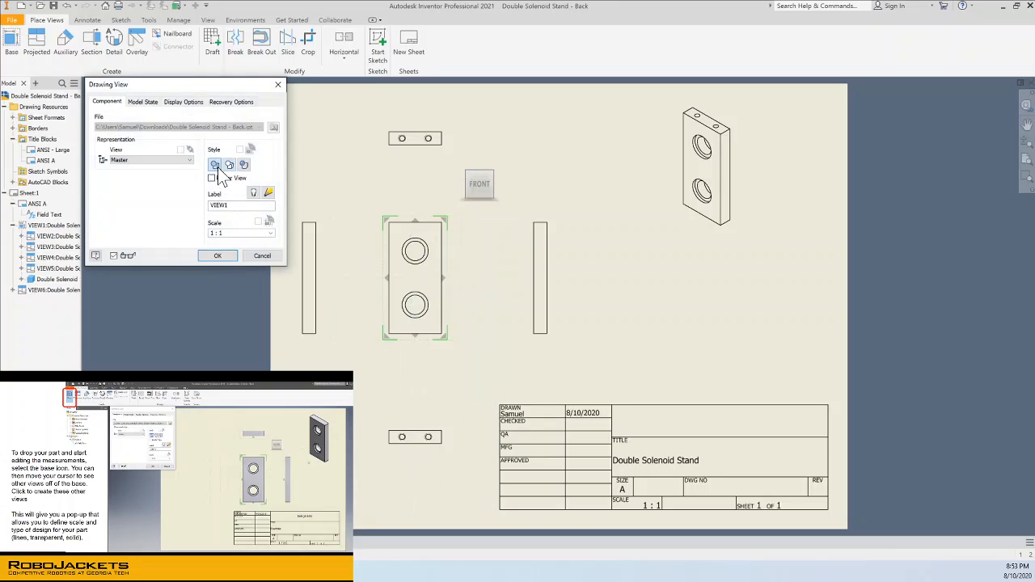
{"action": "left_click", "coordinate": [228, 255]}
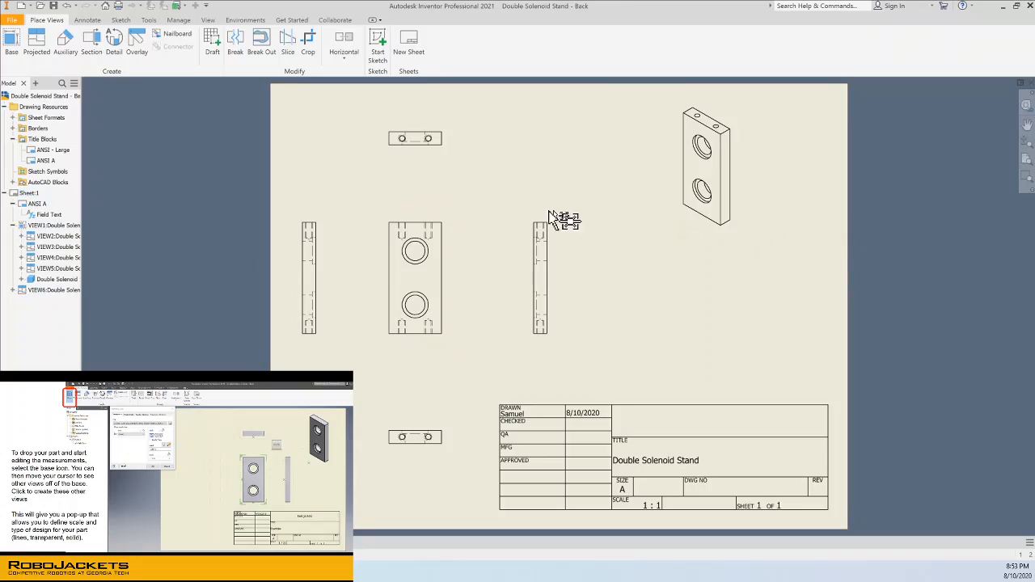
Review the scale setting in the front base view's properties.
{"action": "right_click", "coordinate": [451, 279]}
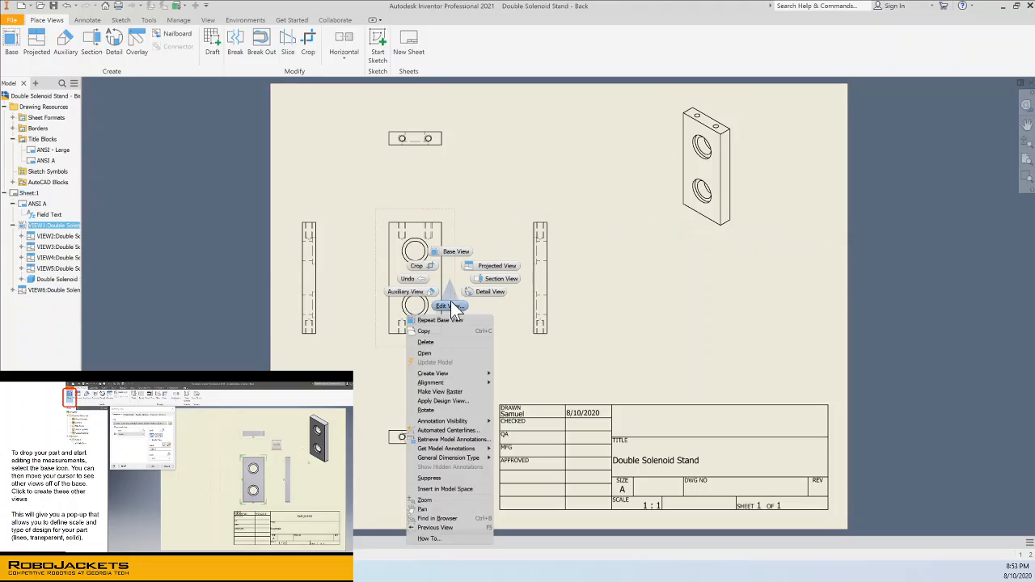
{"action": "left_click", "coordinate": [468, 314]}
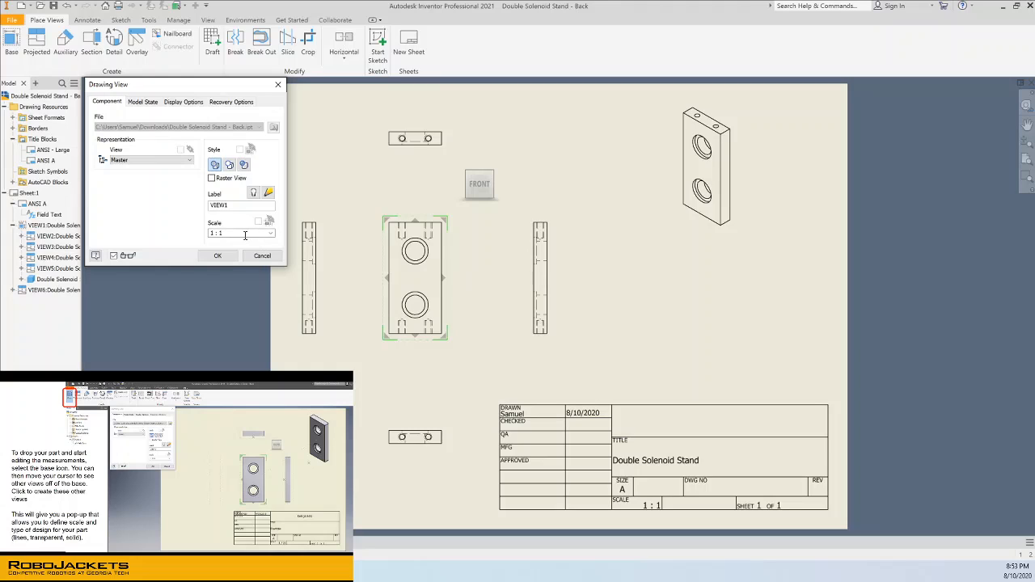
{"action": "left_click", "coordinate": [220, 256]}
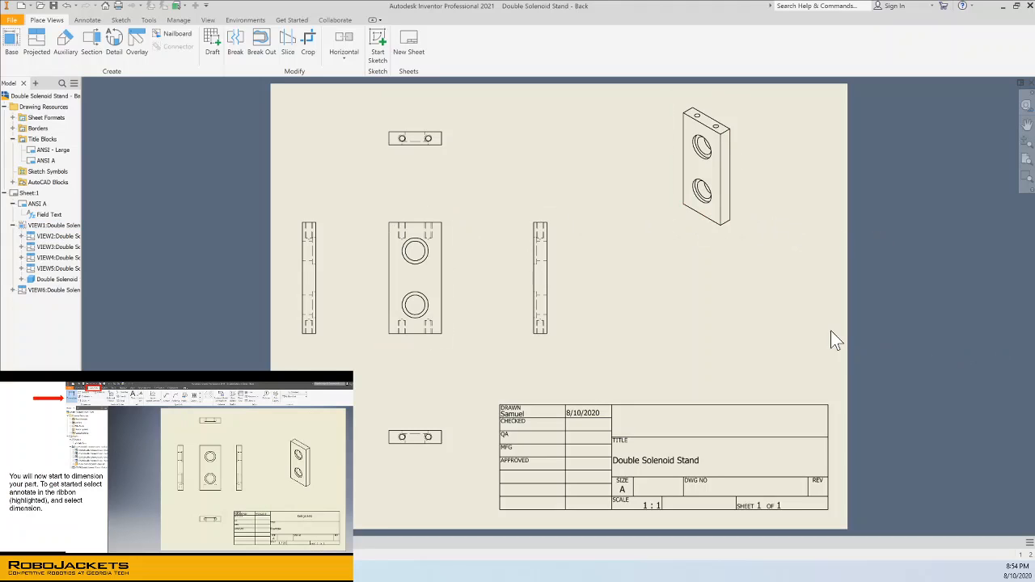
Dimension the horizontal distance from the left edge to the left hole in the upper projected view, placing it below that view.
{"action": "left_click", "coordinate": [88, 21]}
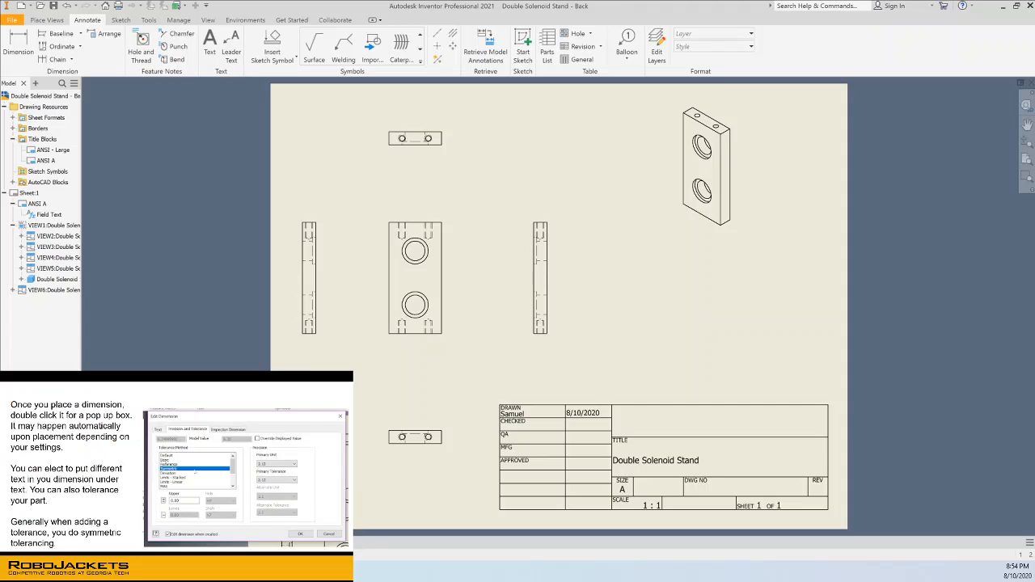
{"action": "left_click", "coordinate": [14, 45]}
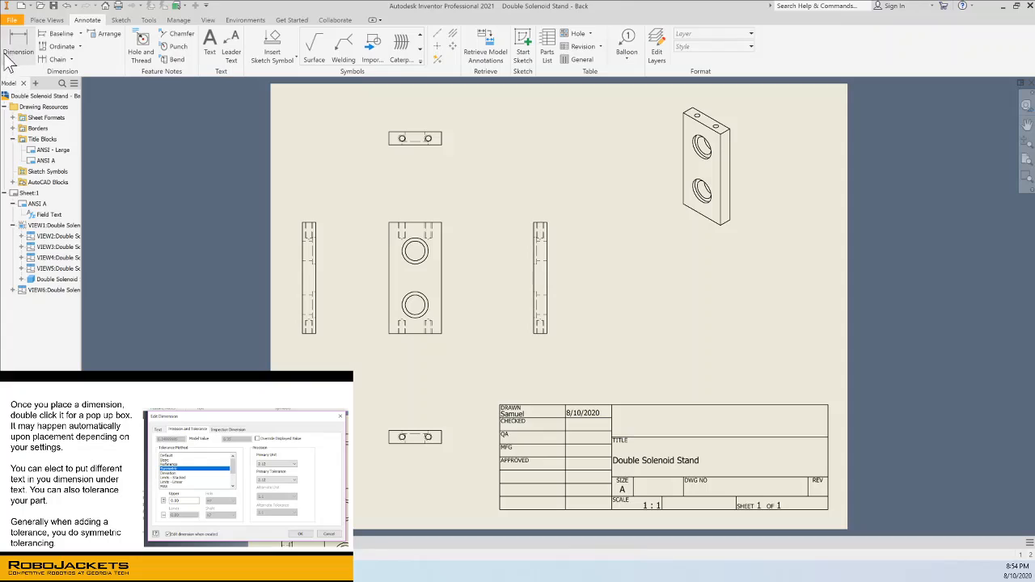
{"action": "left_click", "coordinate": [401, 142]}
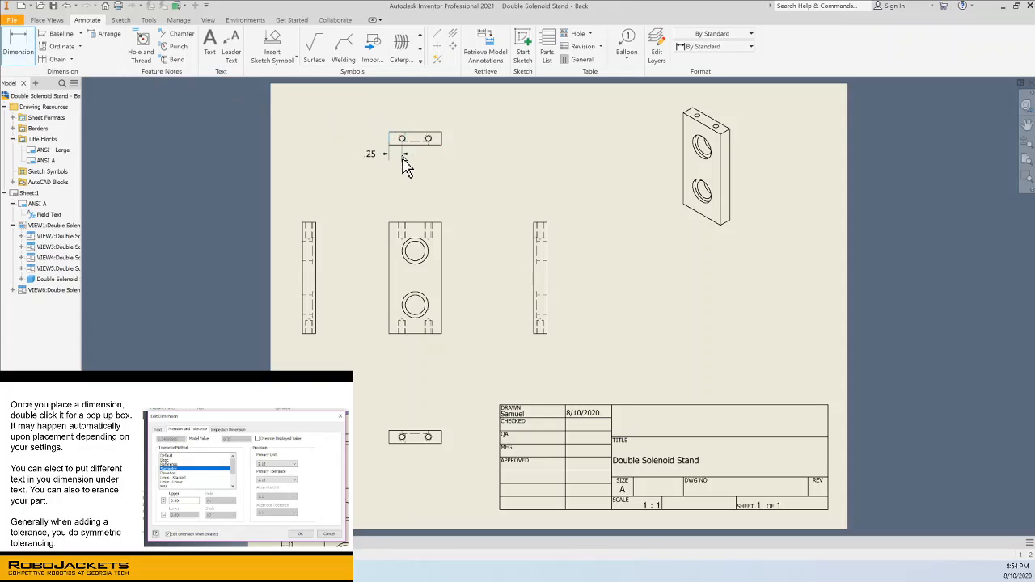
{"action": "left_click", "coordinate": [400, 172]}
Append the text "anything" after the value of the hole-to-edge dimension.
{"action": "double_click", "coordinate": [370, 163]}
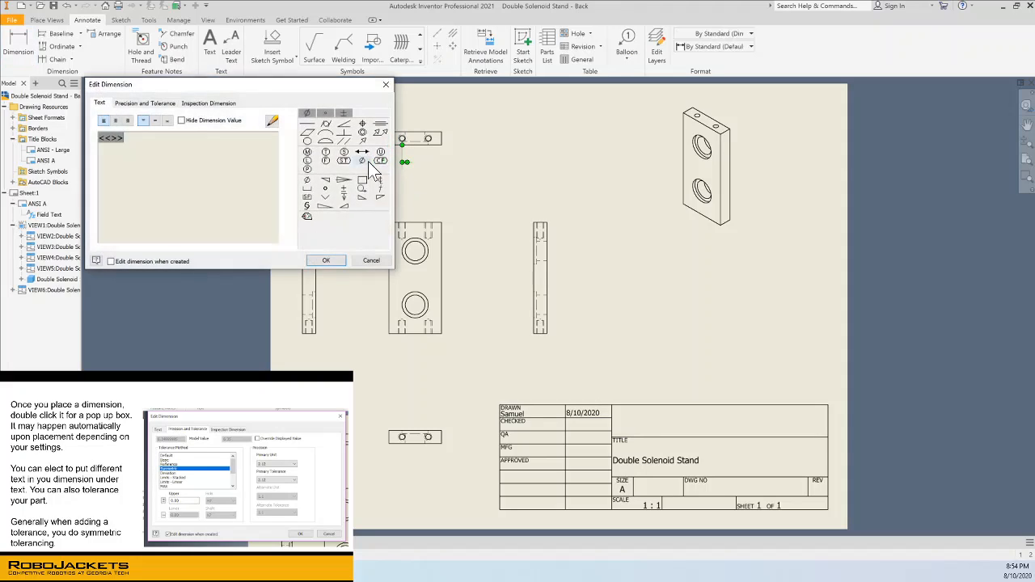
{"action": "left_click_drag", "start_coordinate": [124, 139], "coordinate": [106, 140]}
{"action": "left_click", "coordinate": [138, 138]}
{"action": "double_click", "coordinate": [145, 139]}
{"action": "left_click", "coordinate": [134, 140]}
{"action": "left_click", "coordinate": [324, 260]}
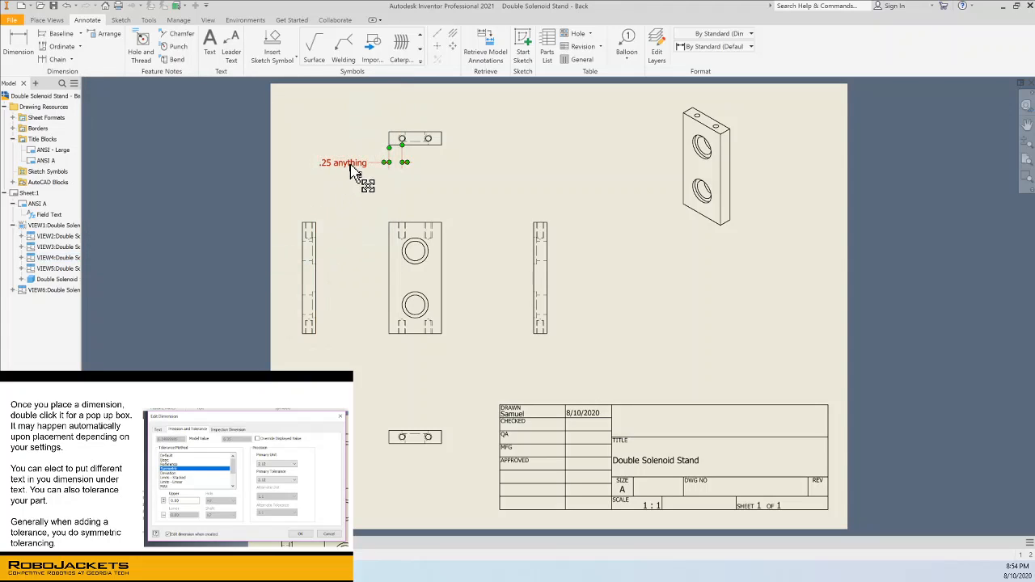
Remove the added word "anything" from the hole-to-edge dimension's text.
{"action": "double_click", "coordinate": [351, 166]}
{"action": "left_click_drag", "start_coordinate": [163, 143], "coordinate": [122, 144]}
{"action": "key", "text": "BackSpace"}
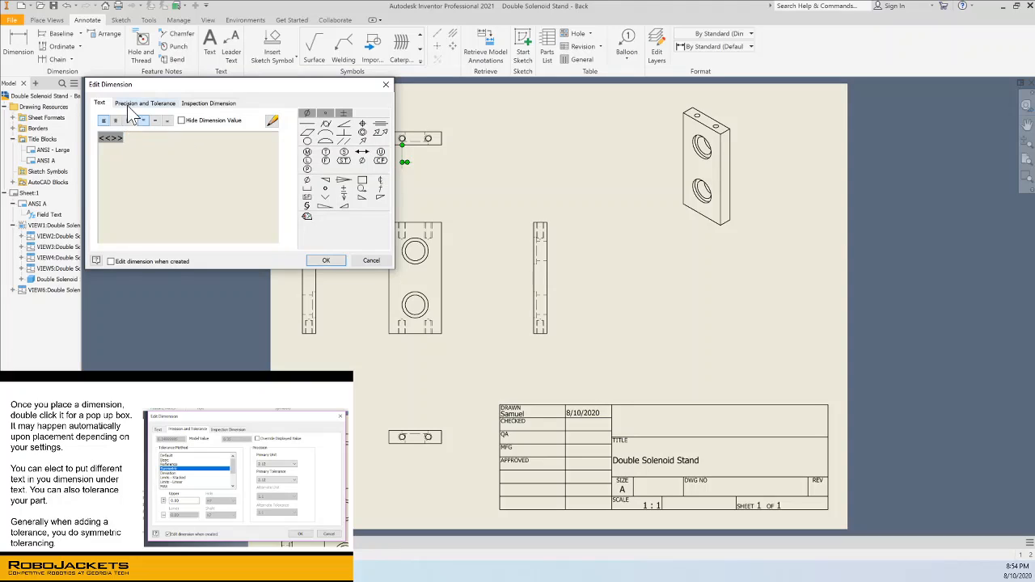
Review the tolerance methods and primary unit precision choices for the hole-to-edge dimension, keeping the precision at 2.12.
{"action": "left_click", "coordinate": [130, 104]}
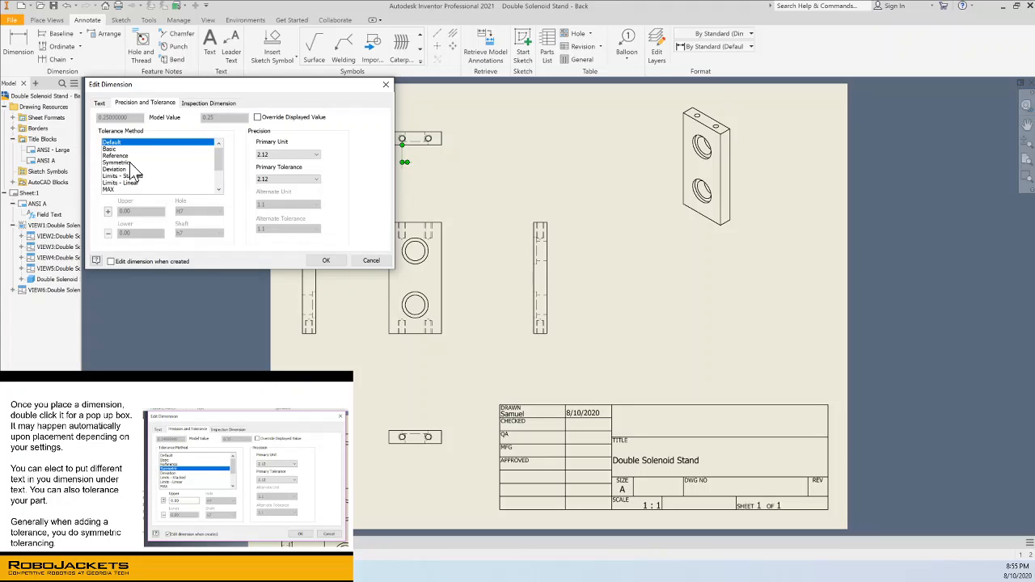
{"action": "left_click", "coordinate": [292, 153]}
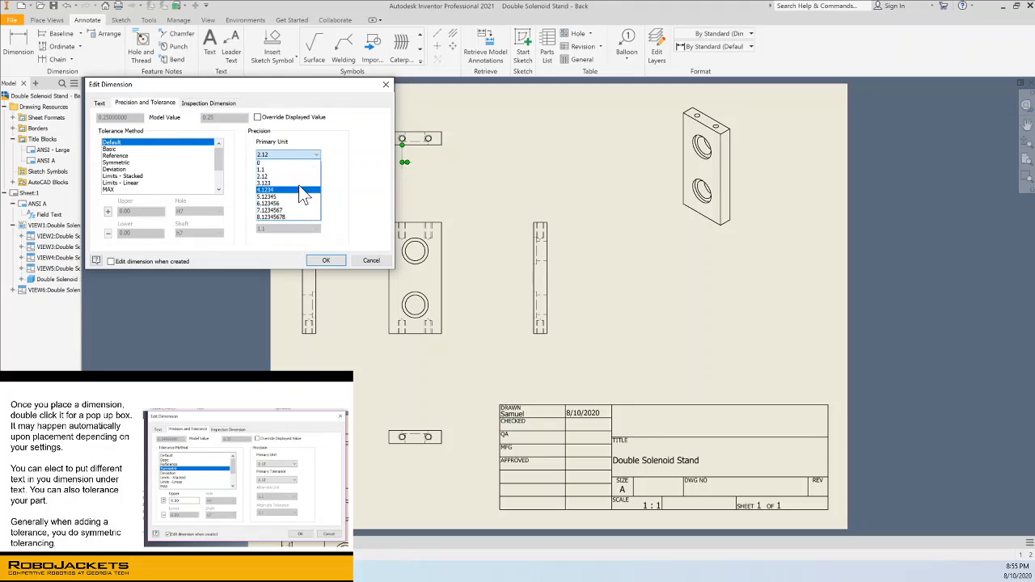
{"action": "left_click", "coordinate": [303, 153]}
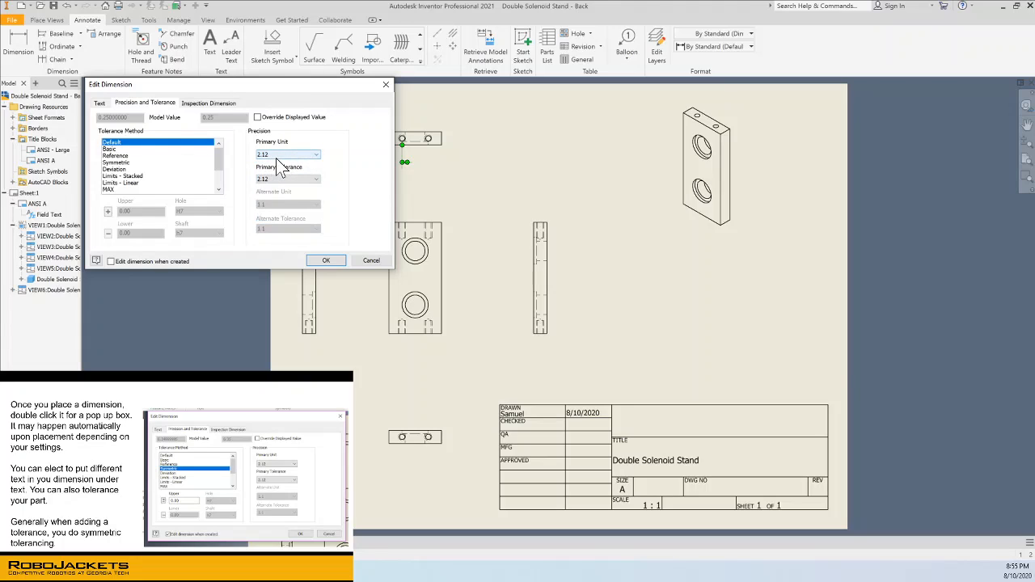
{"action": "left_click", "coordinate": [326, 259]}
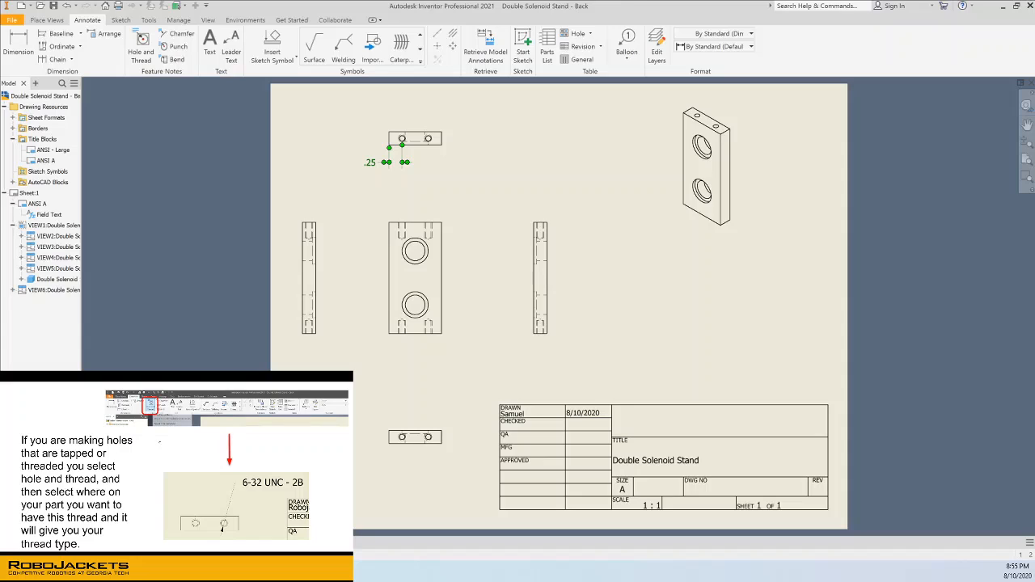
Add a hole and thread note to the right hole in the upper projected view, placing it above and right of the view.
{"action": "left_click", "coordinate": [508, 190]}
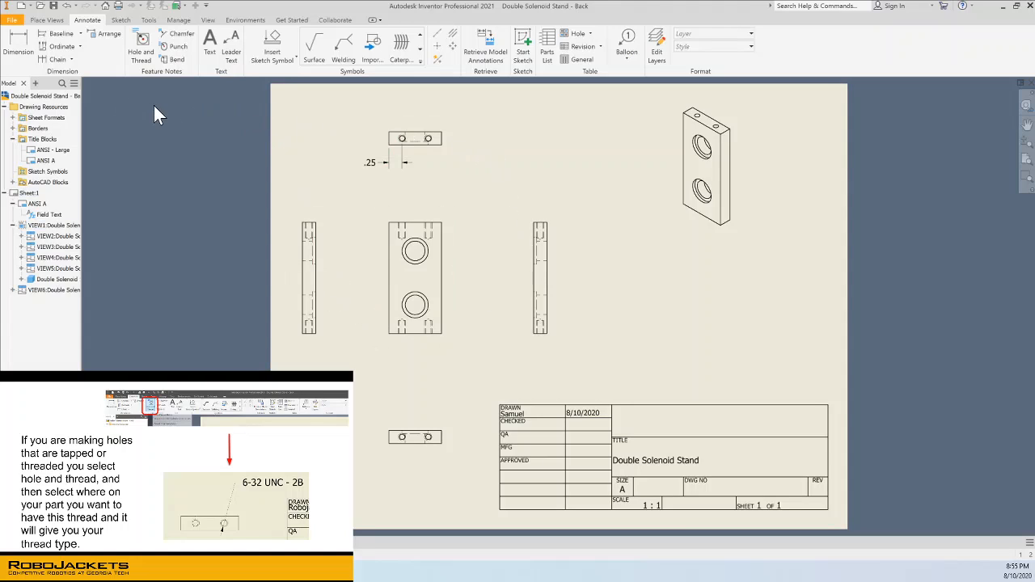
{"action": "left_click", "coordinate": [147, 65]}
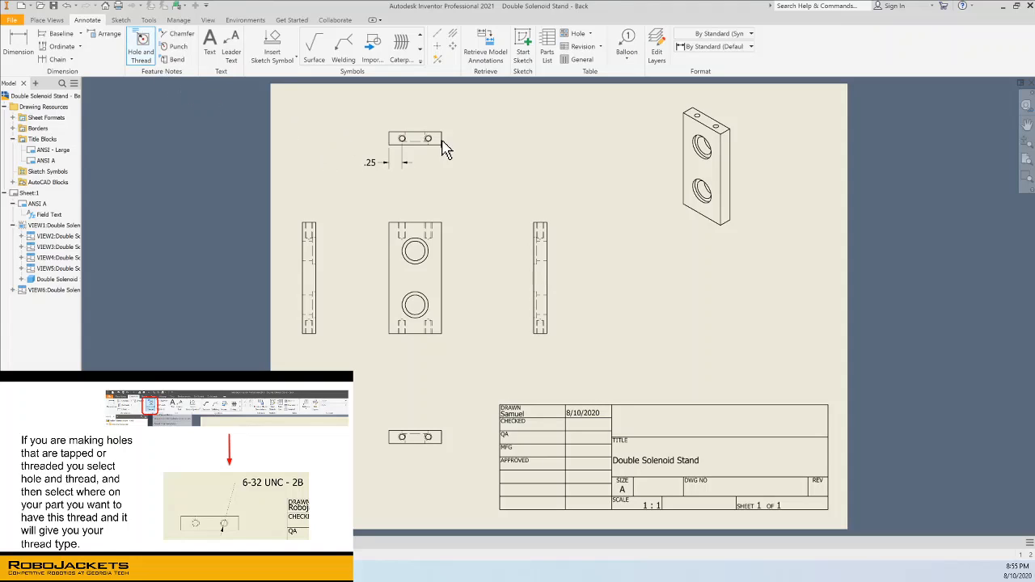
{"action": "scroll", "coordinate": [444, 139], "scroll_direction": "up", "scroll_amount": 5}
{"action": "left_click", "coordinate": [374, 194]}
{"action": "scroll", "coordinate": [370, 192], "scroll_direction": "up", "scroll_amount": 3}
{"action": "scroll", "coordinate": [369, 192], "scroll_direction": "down", "scroll_amount": 8}
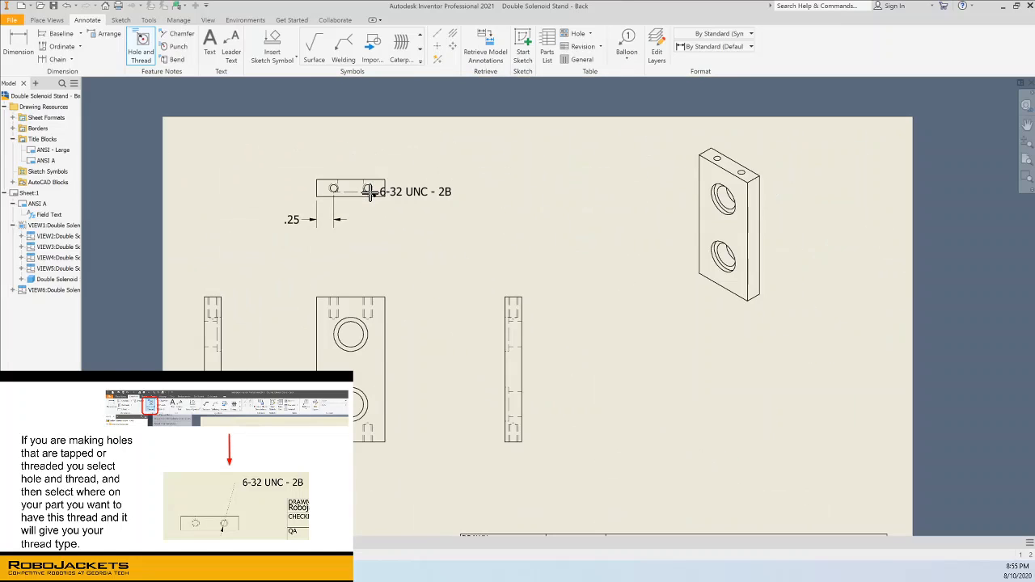
{"action": "left_click", "coordinate": [386, 157]}
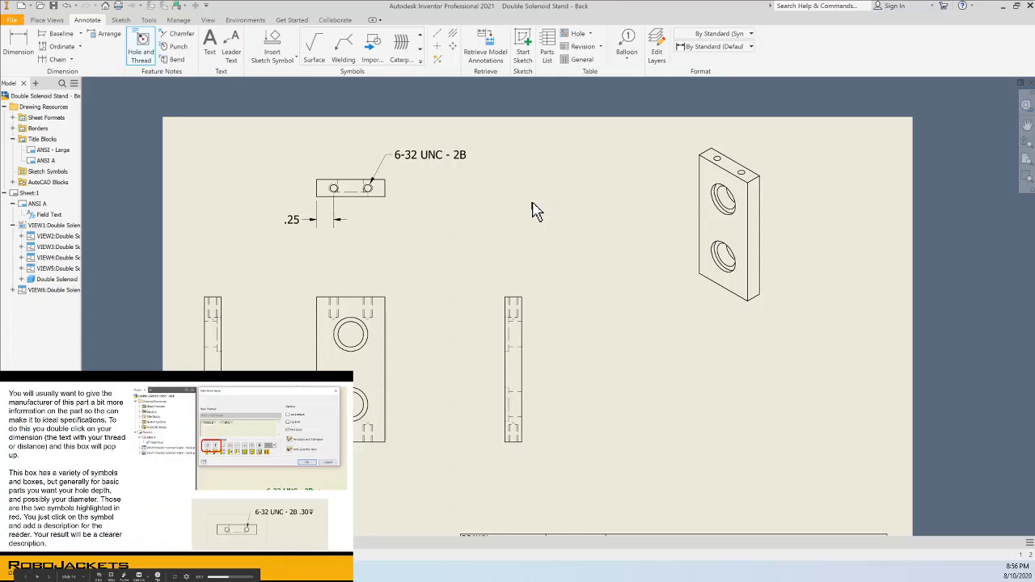
{"action": "key", "text": "Escape"}
Edit the right hole's thread note to append the hole depth value <HDPT> followed by the depth symbol.
{"action": "double_click", "coordinate": [430, 151]}
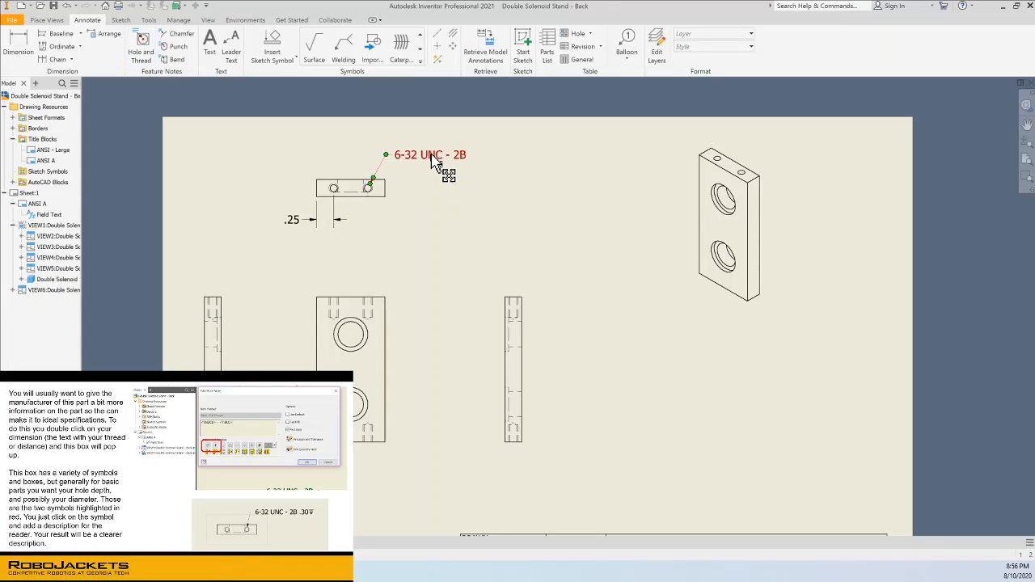
{"action": "double_click", "coordinate": [430, 153]}
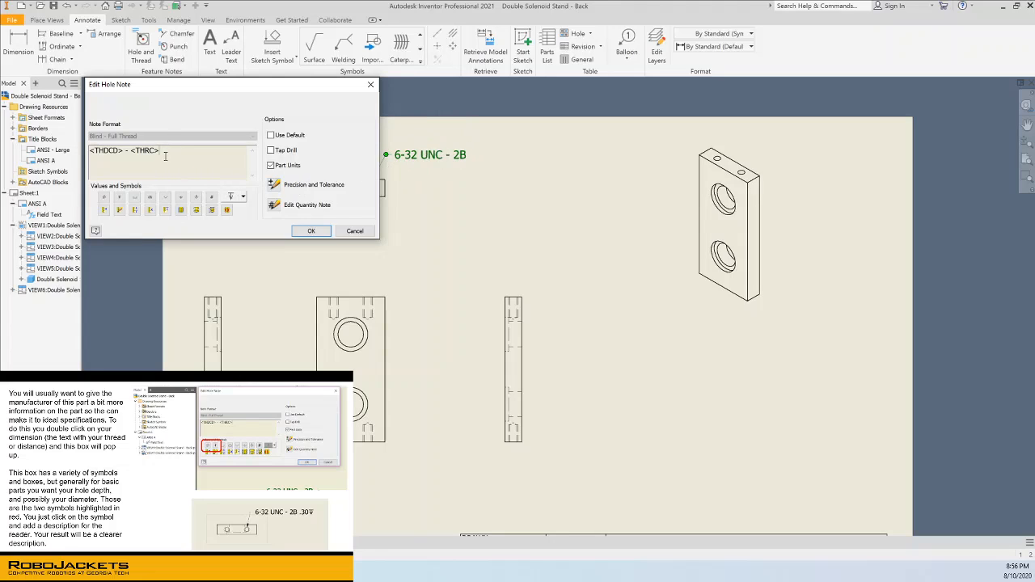
{"action": "mouse_move", "coordinate": [171, 151]}
{"action": "left_mouse_down"}
{"action": "mouse_move", "coordinate": [62, 151]}
{"action": "mouse_move", "coordinate": [188, 148]}
{"action": "left_mouse_up"}
{"action": "left_click", "coordinate": [119, 197]}
{"action": "left_click", "coordinate": [243, 197]}
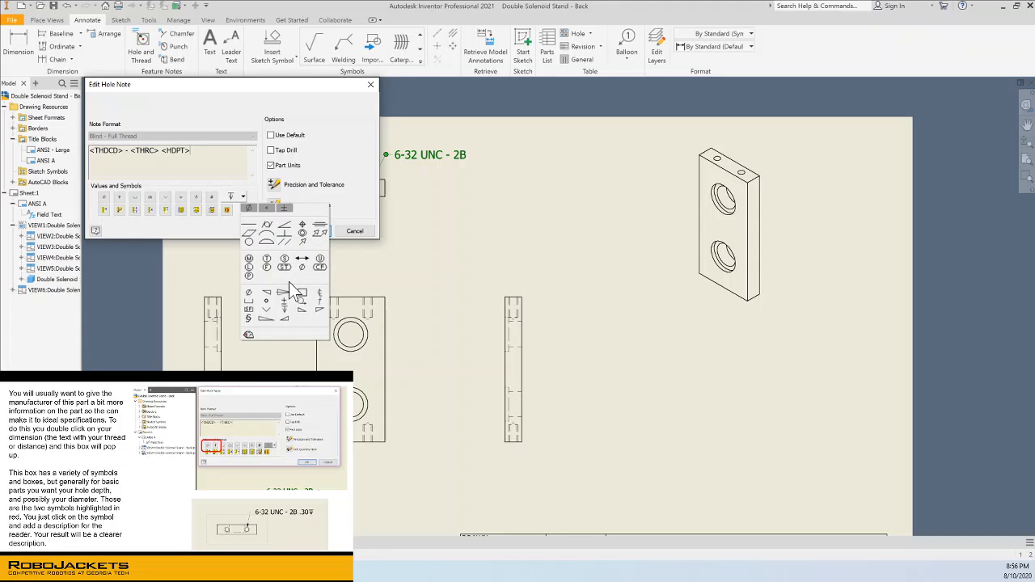
{"action": "left_click", "coordinate": [288, 308]}
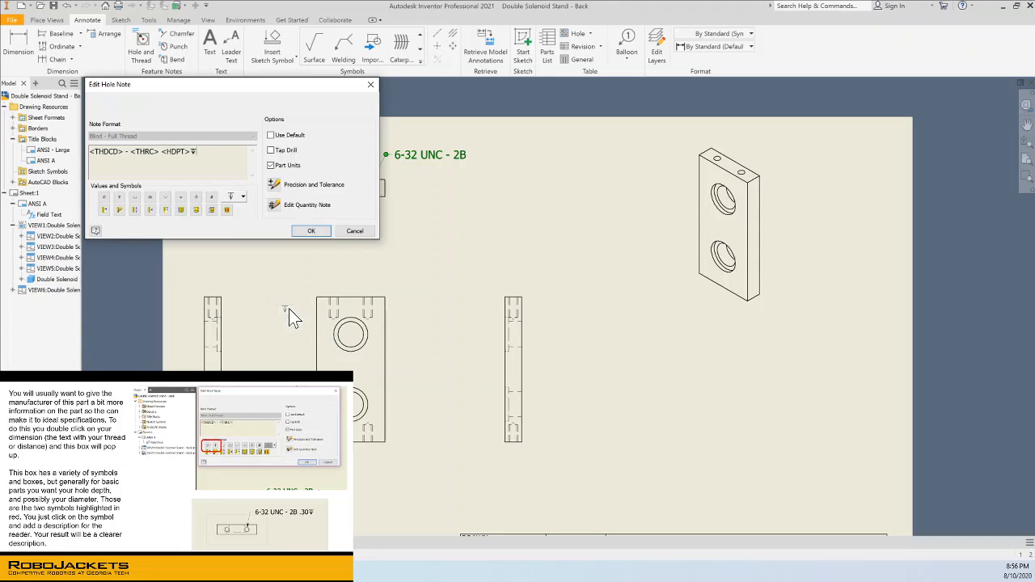
{"action": "left_click", "coordinate": [310, 232]}
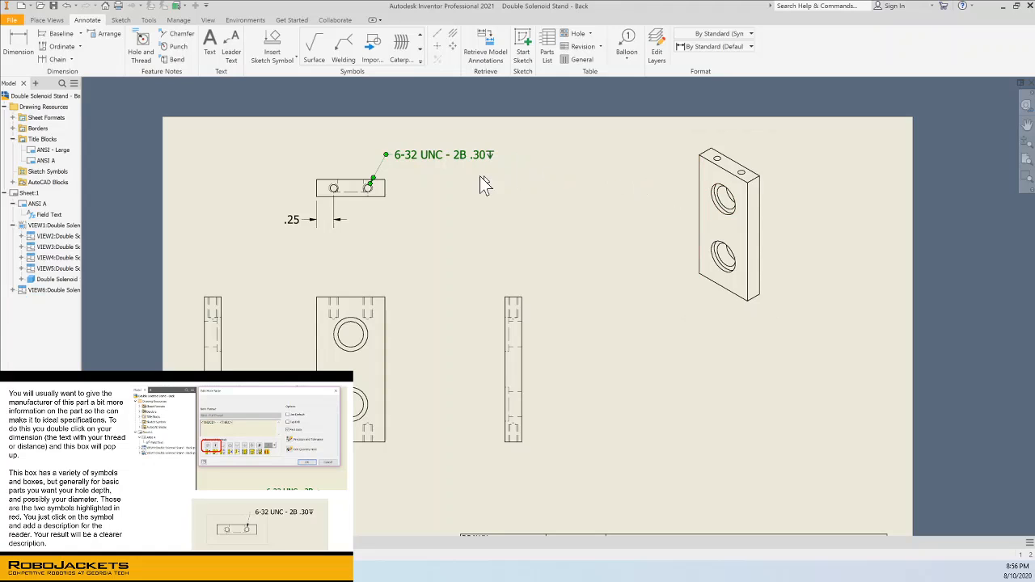
{"action": "double_click", "coordinate": [452, 161]}
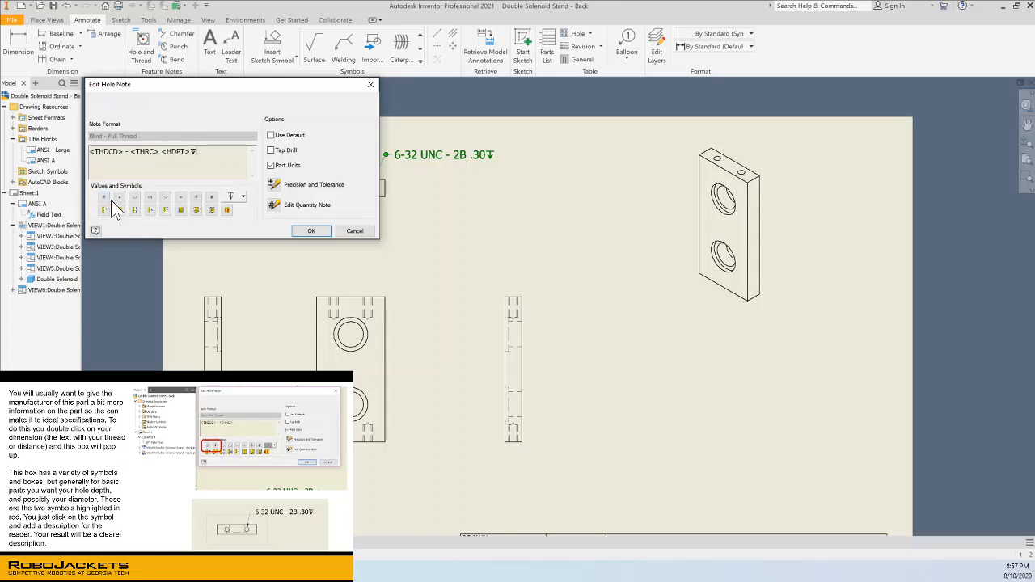
{"action": "left_click", "coordinate": [313, 232]}
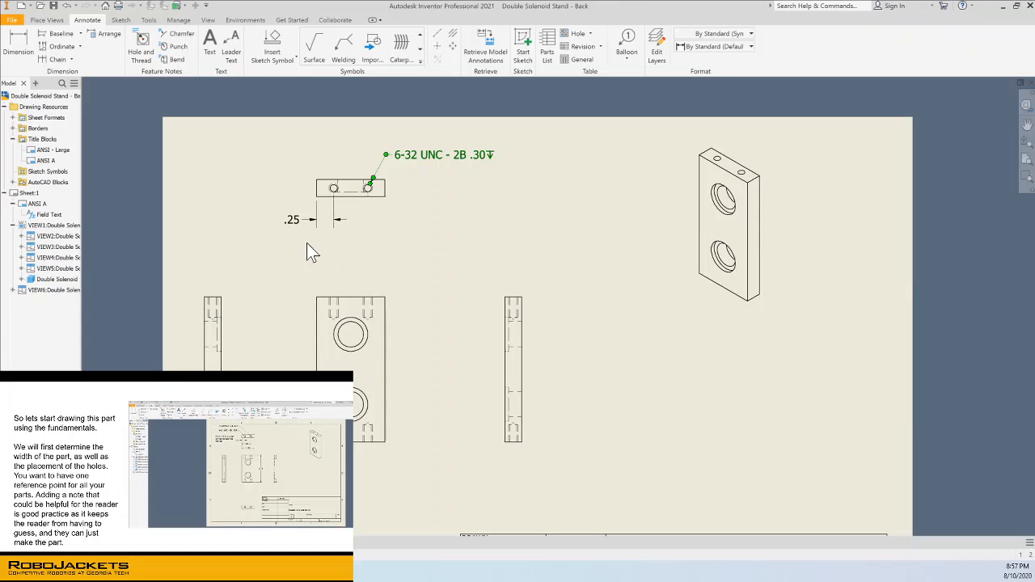
Dimension the horizontal distance from the left edge to the right hole in the upper projected view, placing it below the hole-to-edge dimension.
{"action": "key", "text": "d"}
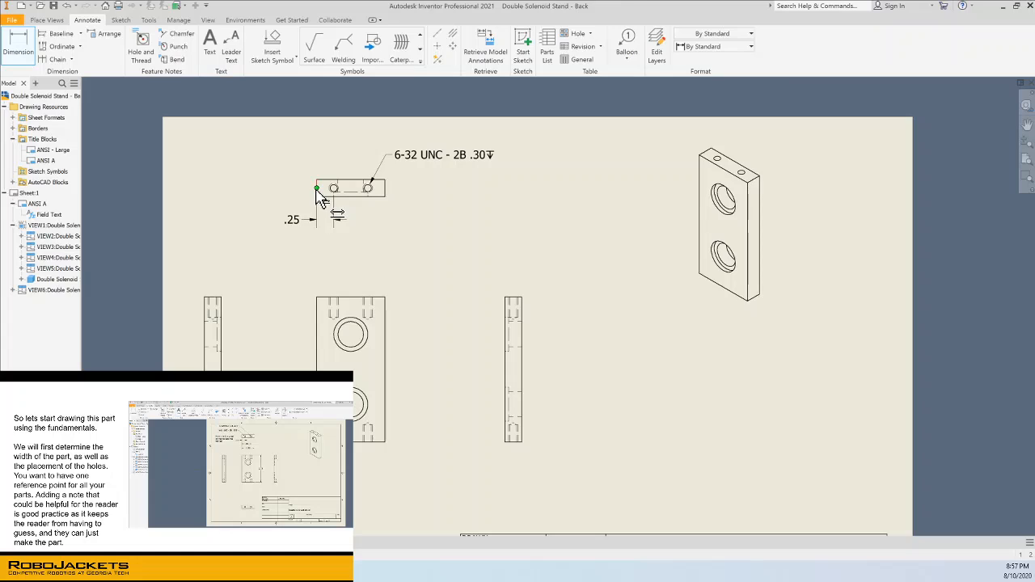
{"action": "left_click", "coordinate": [316, 189]}
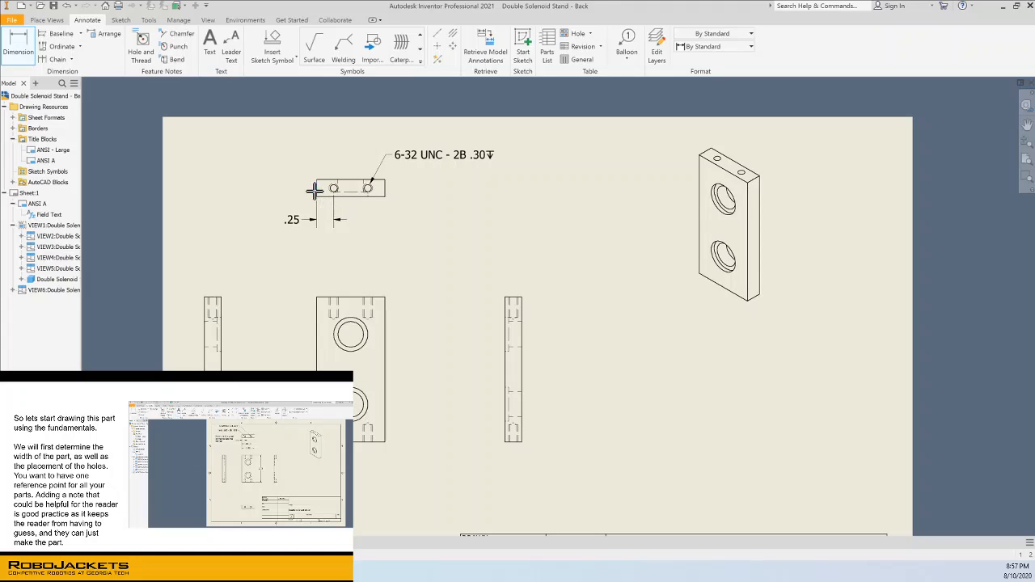
{"action": "left_click", "coordinate": [368, 189]}
{"action": "left_click", "coordinate": [342, 250]}
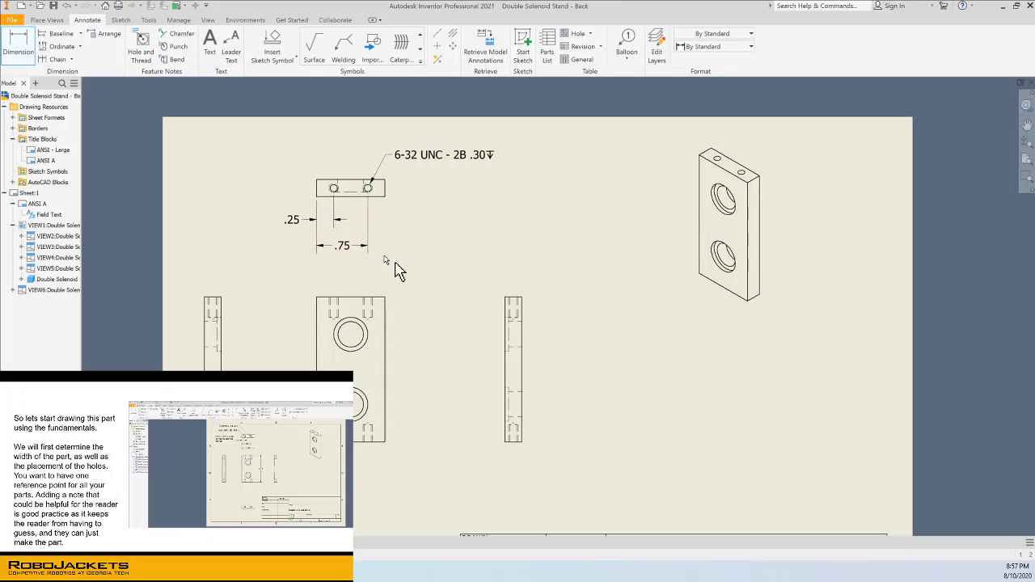
Dimension the overall width of the upper projected view between its left and right edges, placing it below the other two dimensions.
{"action": "left_click", "coordinate": [315, 189]}
{"action": "left_click", "coordinate": [385, 190]}
{"action": "left_click", "coordinate": [378, 282]}
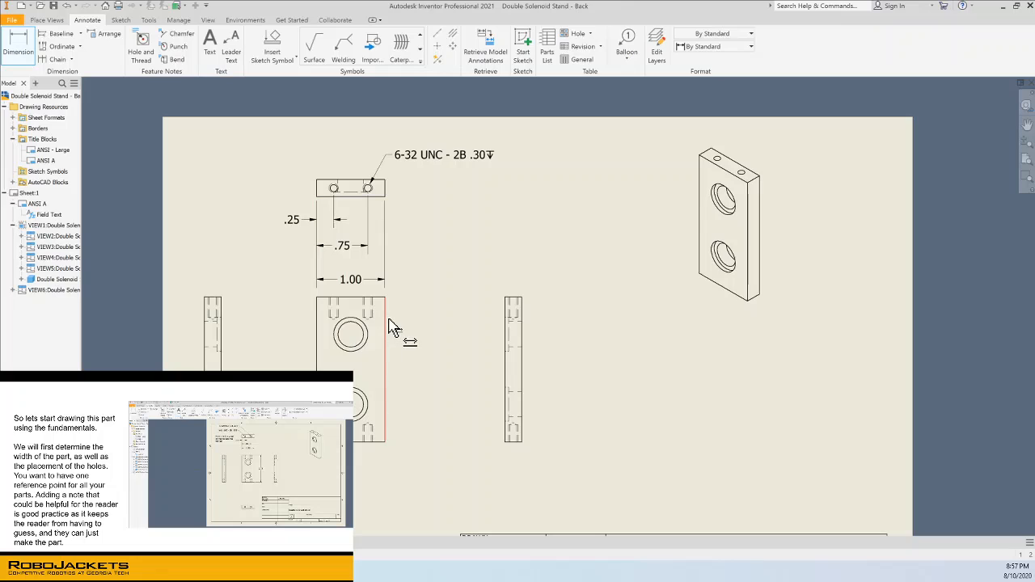
{"action": "key", "text": "Escape"}
Move the upper projected view slightly higher on the sheet and reposition the thread note to the view's upper left.
{"action": "left_click", "coordinate": [405, 195]}
{"action": "mouse_move", "coordinate": [402, 176]}
{"action": "left_mouse_down"}
{"action": "mouse_move", "coordinate": [413, 262]}
{"action": "mouse_move", "coordinate": [404, 171]}
{"action": "mouse_move", "coordinate": [402, 244]}
{"action": "mouse_move", "coordinate": [410, 172]}
{"action": "mouse_move", "coordinate": [409, 195]}
{"action": "mouse_move", "coordinate": [402, 182]}
{"action": "left_mouse_up"}
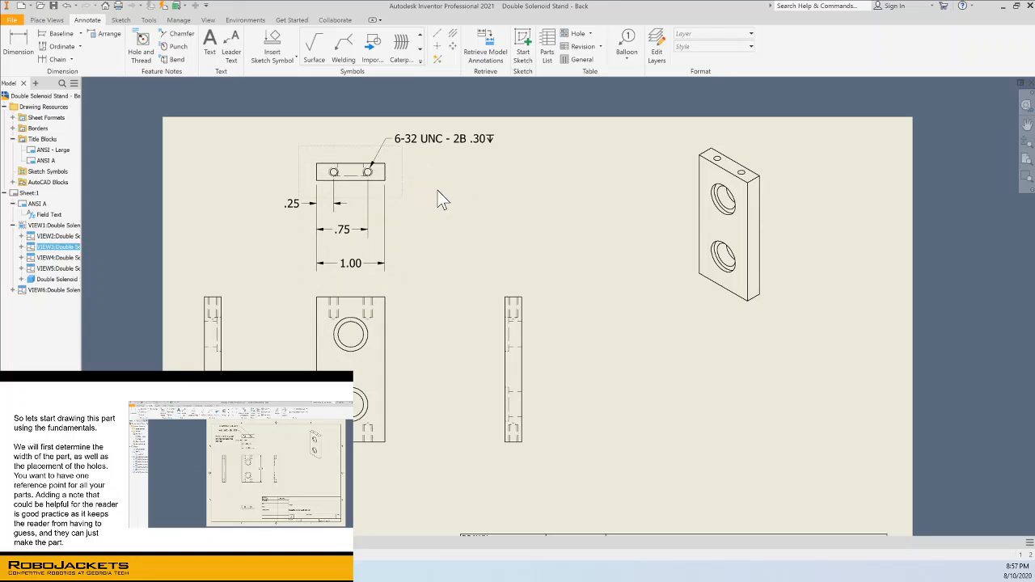
{"action": "left_click", "coordinate": [420, 143]}
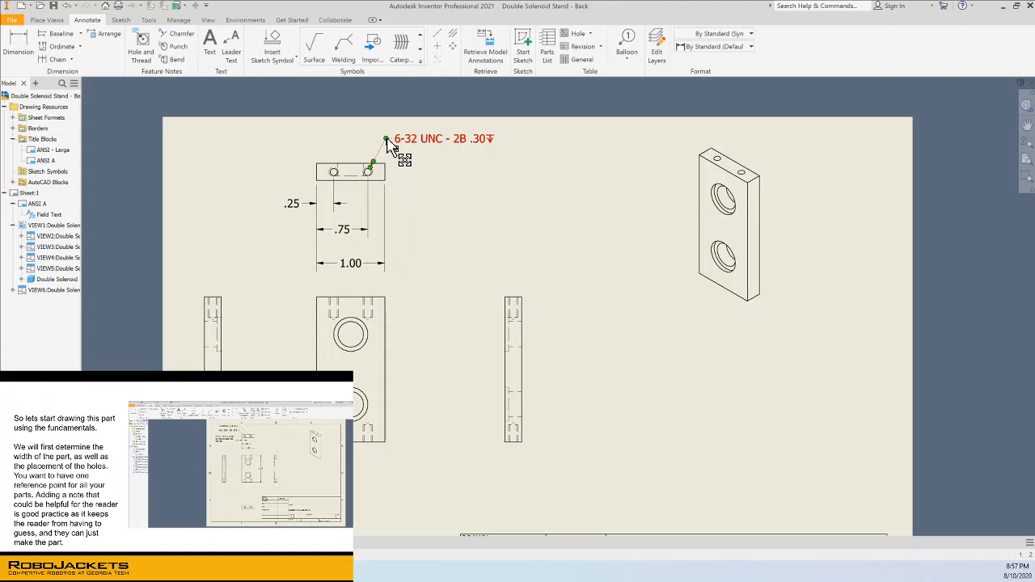
{"action": "left_click_drag", "start_coordinate": [388, 143], "coordinate": [317, 131]}
{"action": "left_click", "coordinate": [320, 146]}
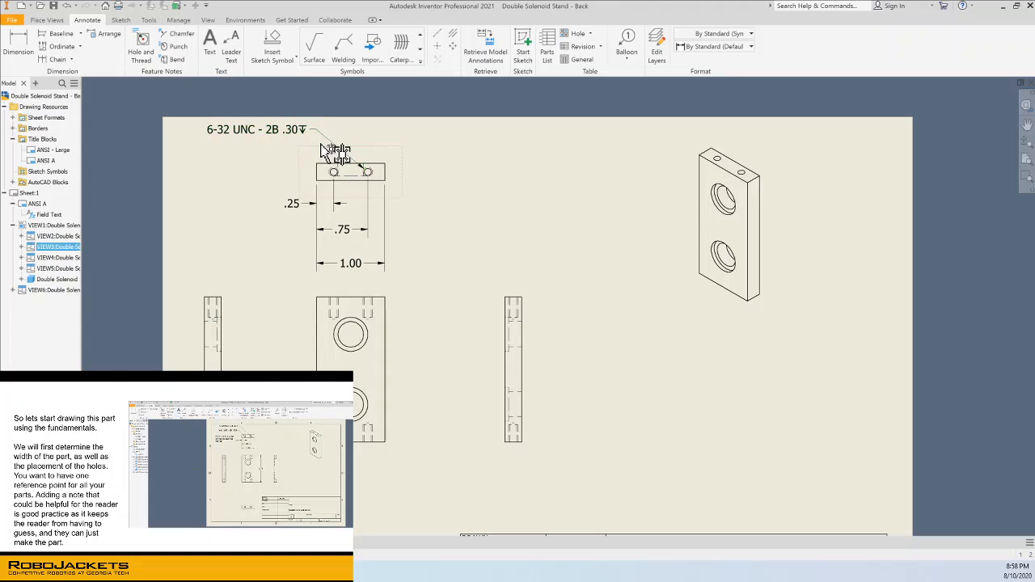
Add a hole and thread note to the left hole in the upper view, placing it beneath the existing thread note.
{"action": "left_click", "coordinate": [146, 53]}
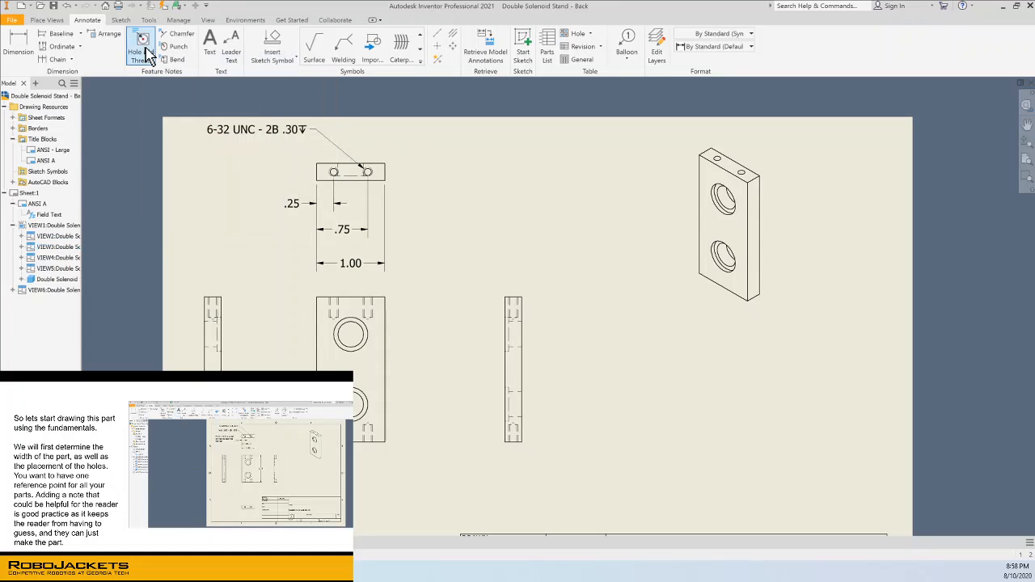
{"action": "scroll", "coordinate": [334, 171], "scroll_direction": "up", "scroll_amount": 3}
{"action": "left_click", "coordinate": [334, 171]}
{"action": "scroll", "coordinate": [318, 160], "scroll_direction": "down", "scroll_amount": 2}
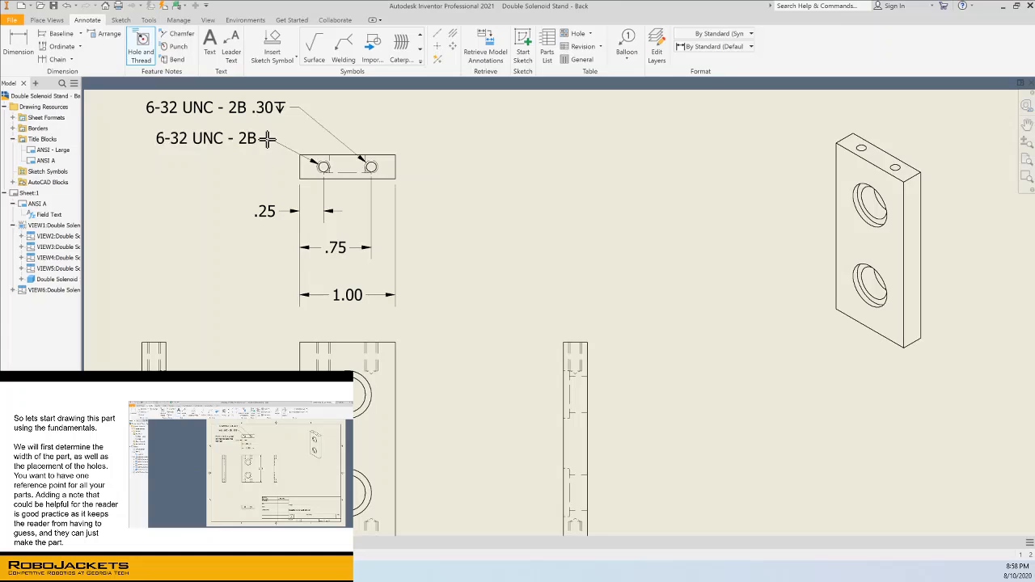
{"action": "left_click", "coordinate": [259, 135]}
{"action": "key", "text": "Escape"}
Append the hole depth value <HDPT> and depth symbol to the left hole's note, and roughly align the two thread notes.
{"action": "double_click", "coordinate": [229, 138]}
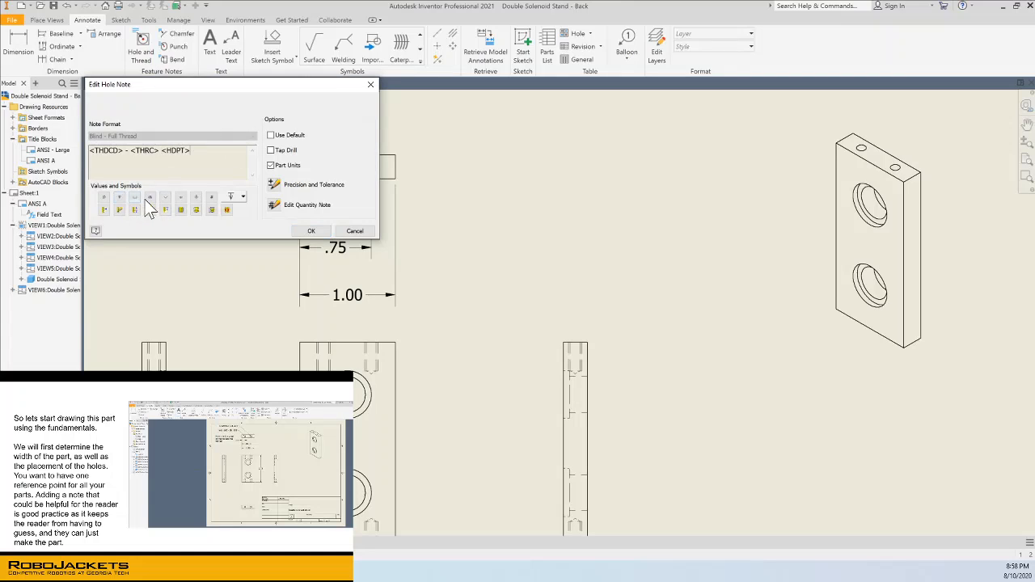
{"action": "left_click", "coordinate": [229, 197]}
{"action": "left_click", "coordinate": [311, 232]}
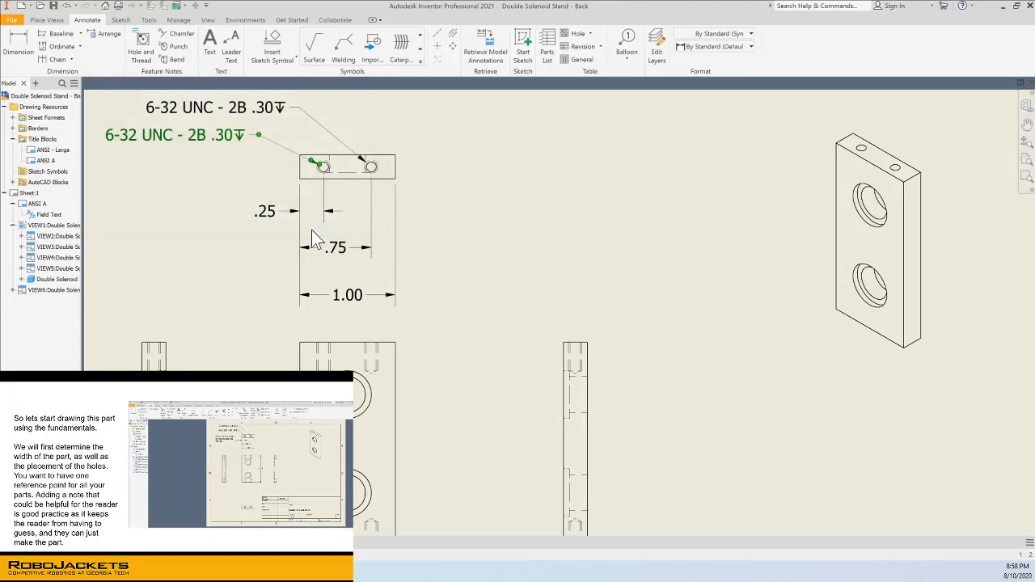
{"action": "left_click_drag", "start_coordinate": [263, 143], "coordinate": [283, 113]}
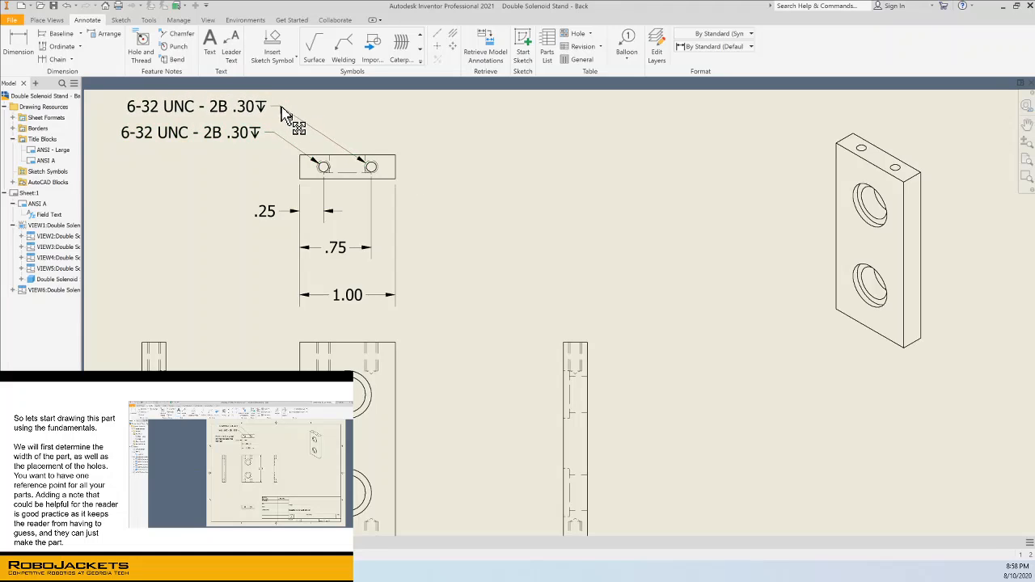
Place the text note "Holes are the same on the top and the bottom" under the thread notes, beside the upper view.
{"action": "scroll", "coordinate": [315, 167], "scroll_direction": "up", "scroll_amount": 5}
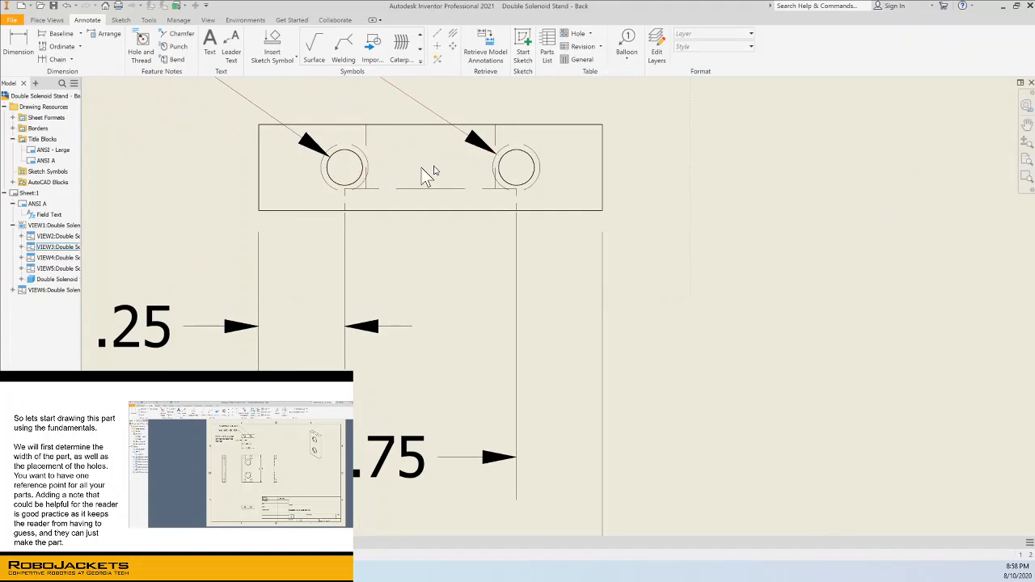
{"action": "scroll", "coordinate": [370, 172], "scroll_direction": "down", "scroll_amount": 4}
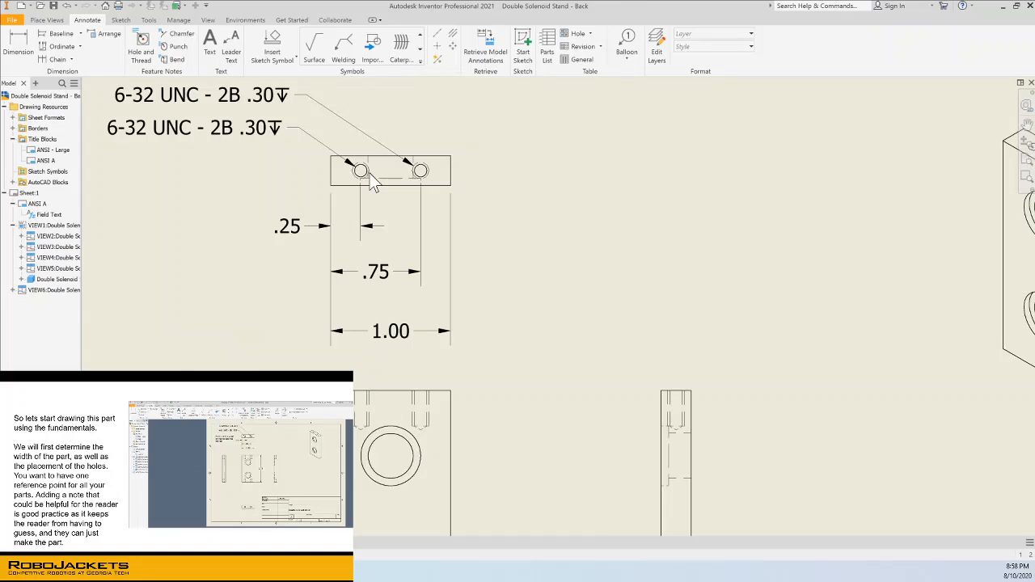
{"action": "scroll", "coordinate": [373, 185], "scroll_direction": "down", "scroll_amount": 2}
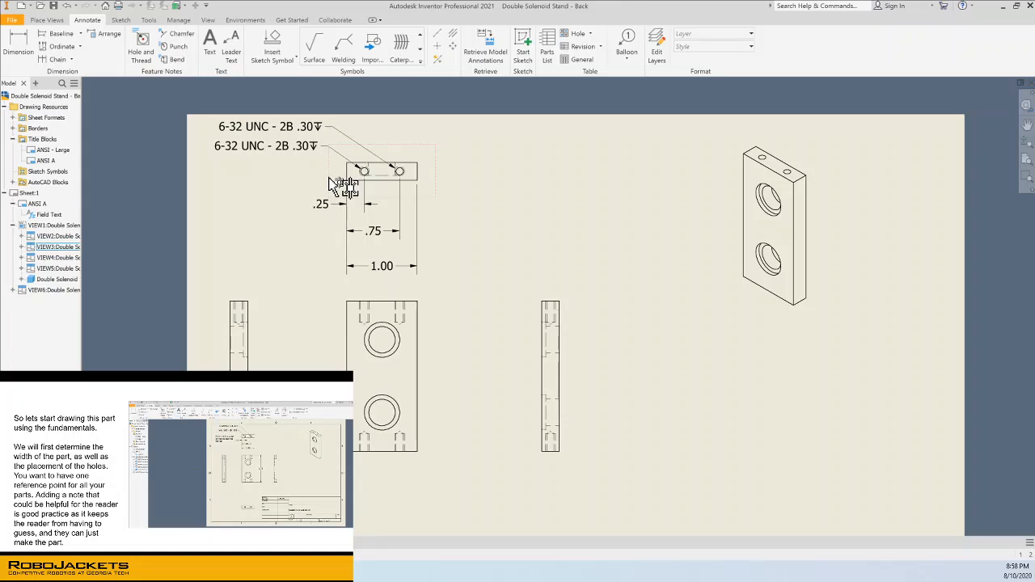
{"action": "left_click", "coordinate": [211, 52]}
{"action": "left_click_drag", "start_coordinate": [208, 160], "coordinate": [320, 191]}
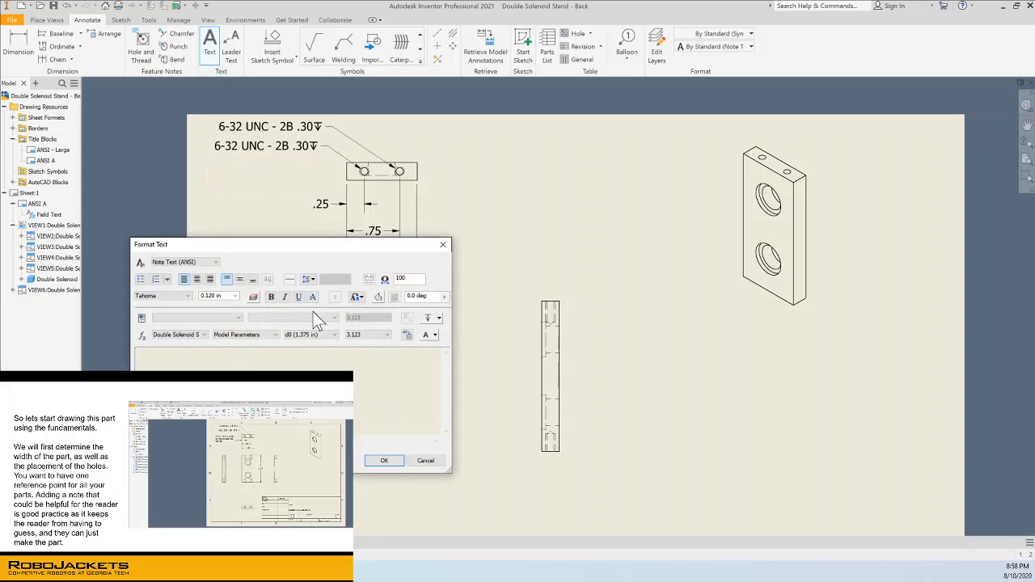
{"action": "type", "text": "Holes are the"}
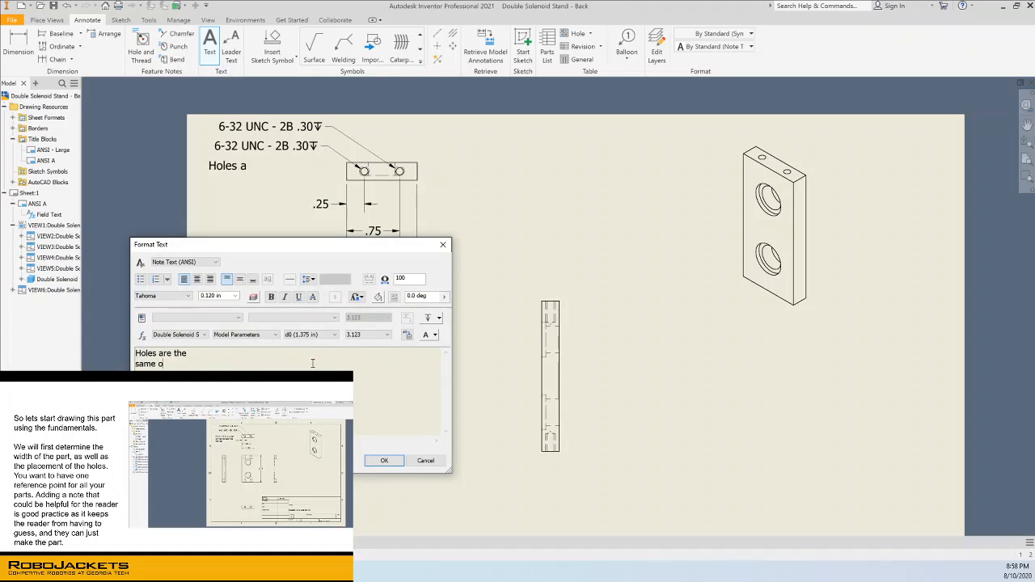
{"action": "type", "text": " same on the top"}
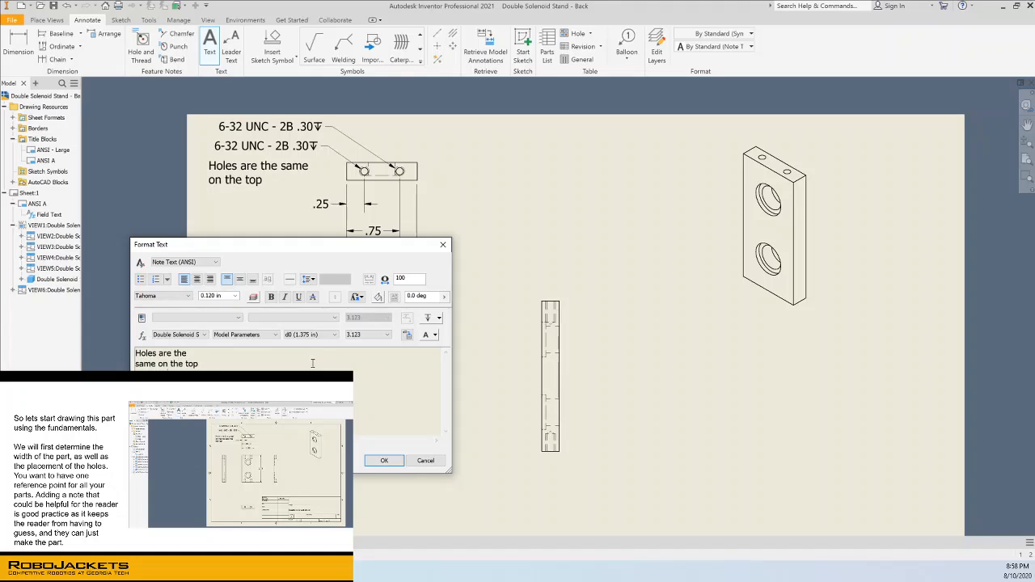
{"action": "type", "text": " and the bottom"}
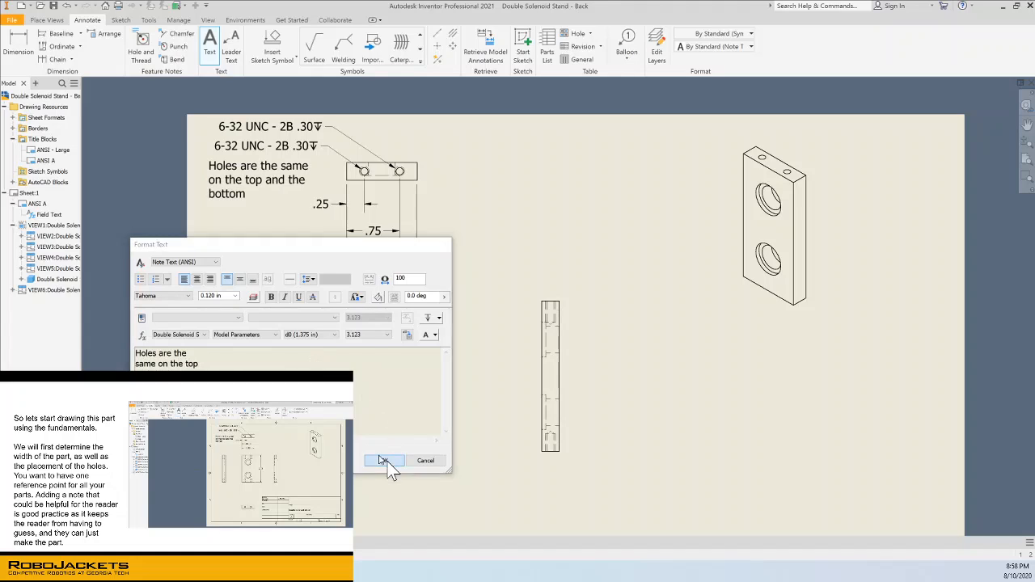
{"action": "left_click", "coordinate": [384, 460]}
{"action": "scroll", "coordinate": [295, 196], "scroll_direction": "down", "scroll_amount": 5}
{"action": "scroll", "coordinate": [345, 282], "scroll_direction": "up", "scroll_amount": 6}
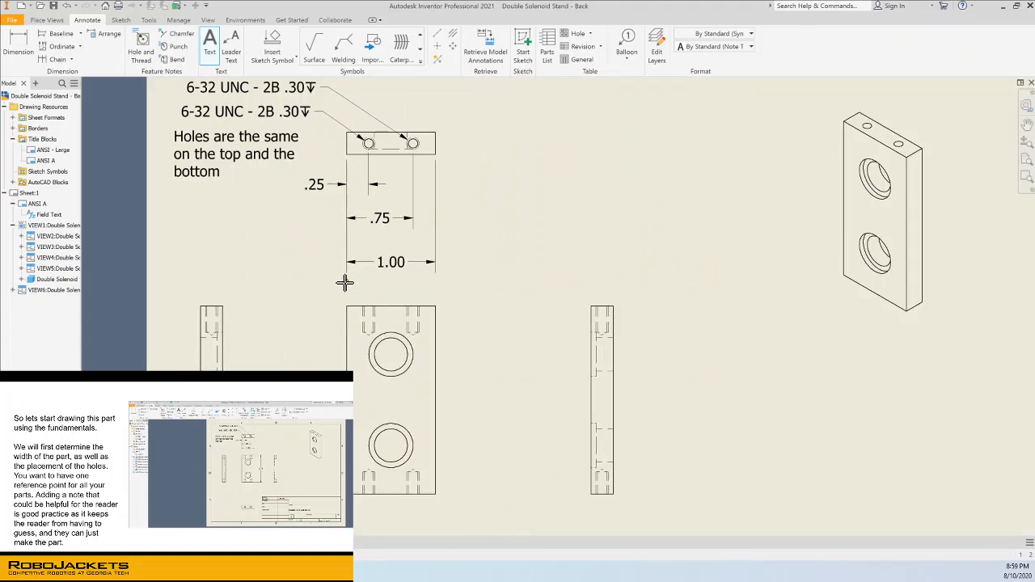
{"action": "scroll", "coordinate": [344, 282], "scroll_direction": "down", "scroll_amount": 3}
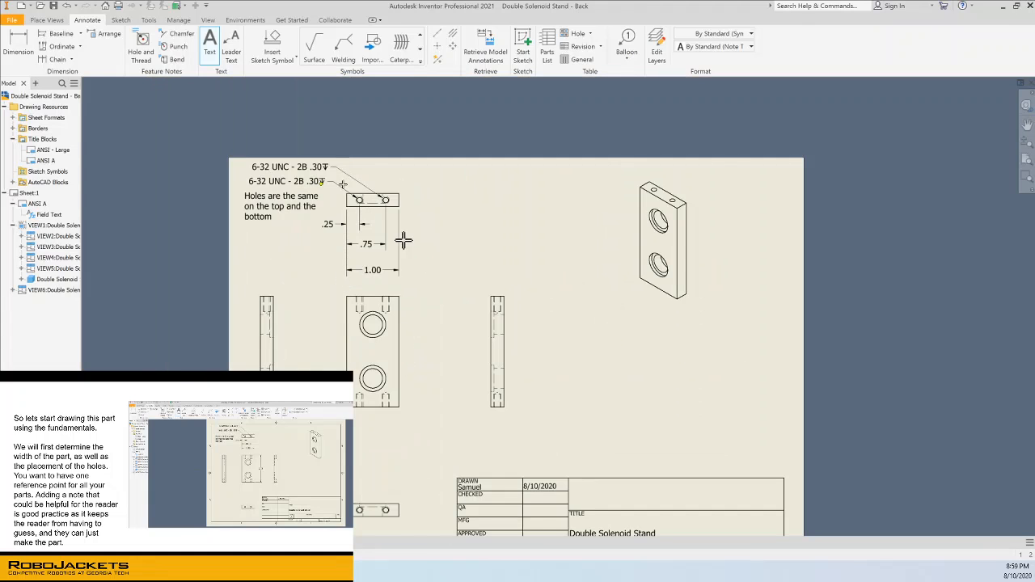
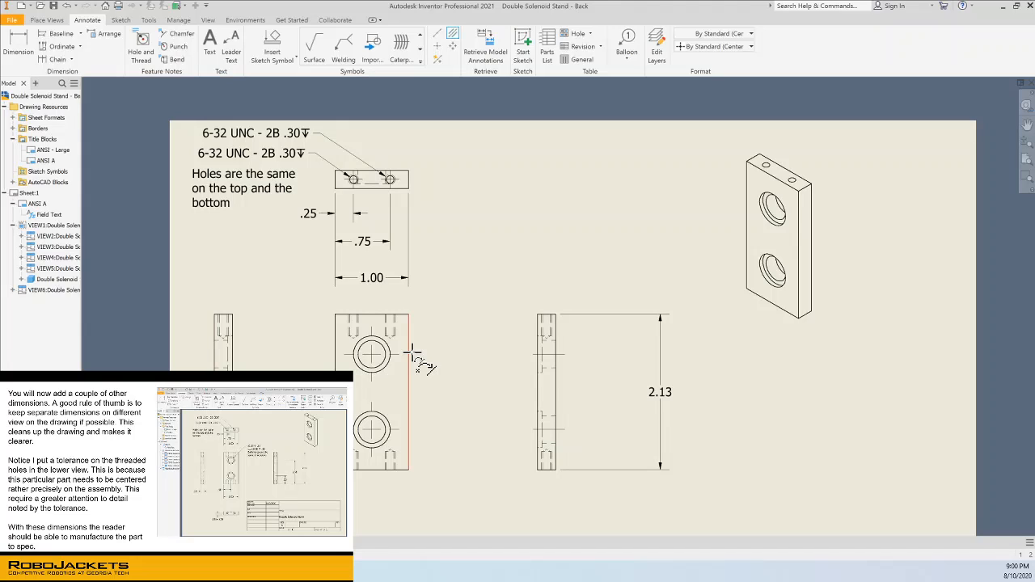
Dimension the centre heights of the lower and upper large holes from the bottom edge in the right side view.
{"action": "key", "text": "Escape"}
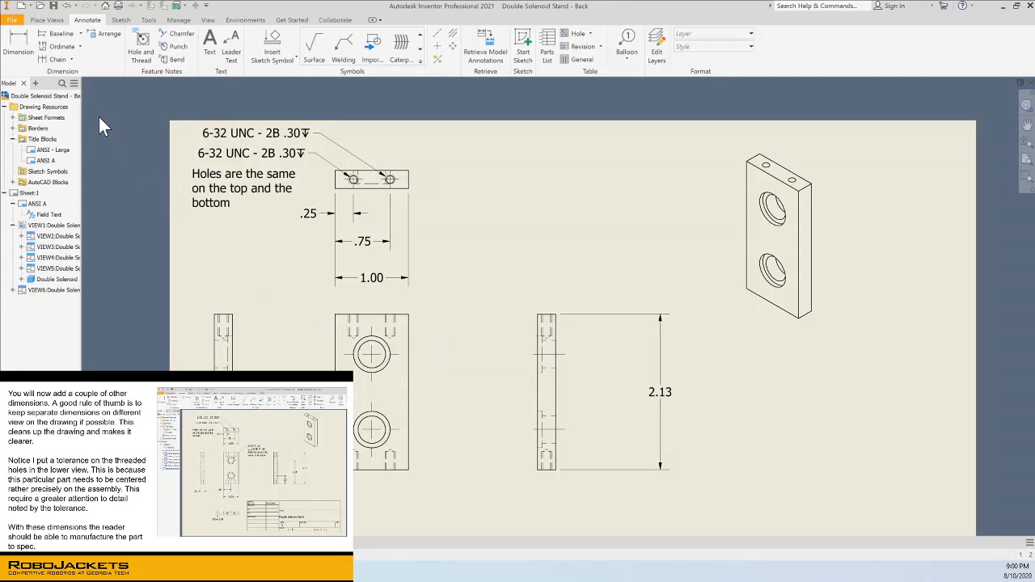
{"action": "key", "text": "d"}
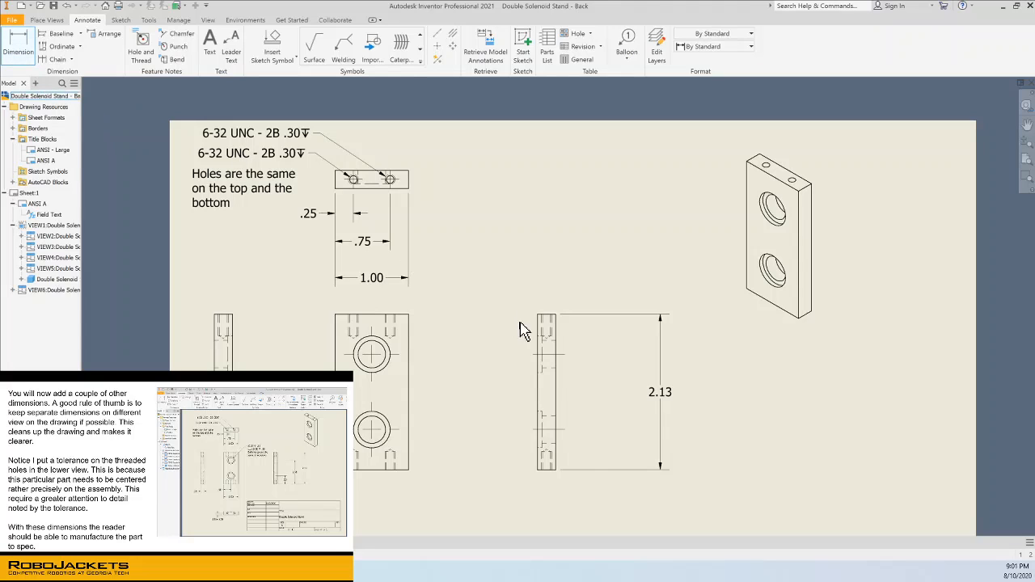
{"action": "left_click", "coordinate": [565, 430]}
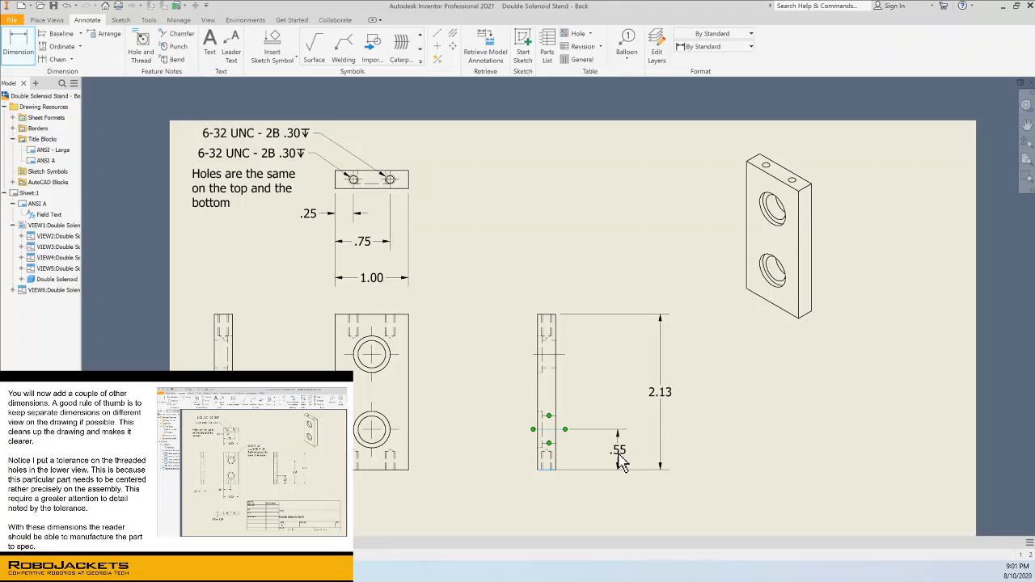
{"action": "left_click", "coordinate": [590, 460]}
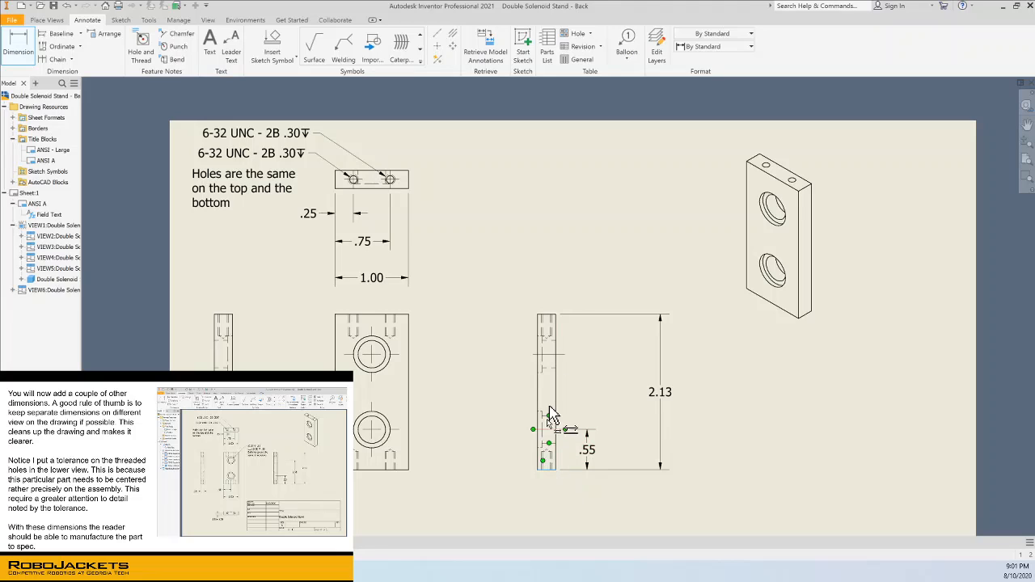
{"action": "left_click", "coordinate": [569, 354]}
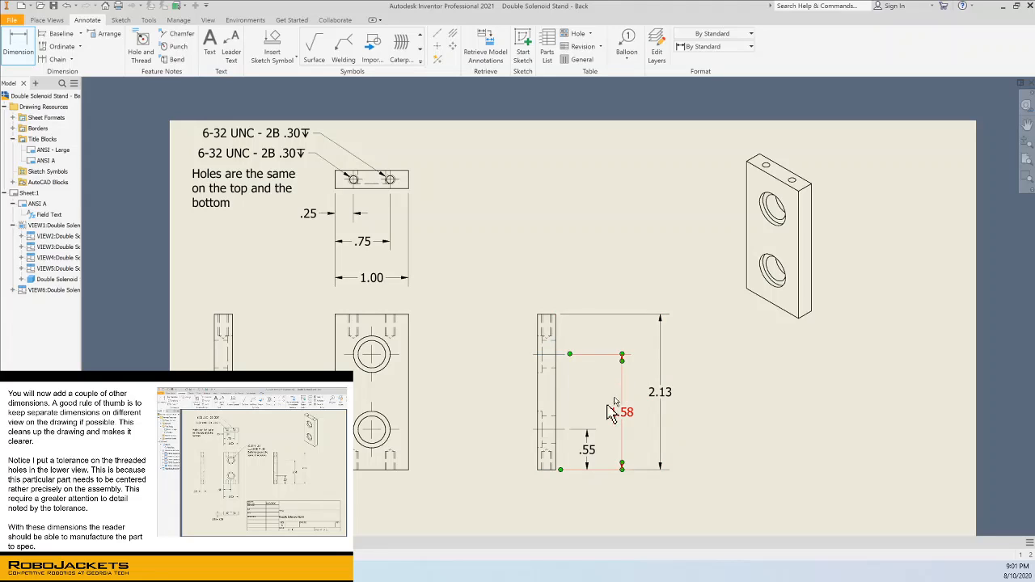
{"action": "left_click", "coordinate": [608, 407]}
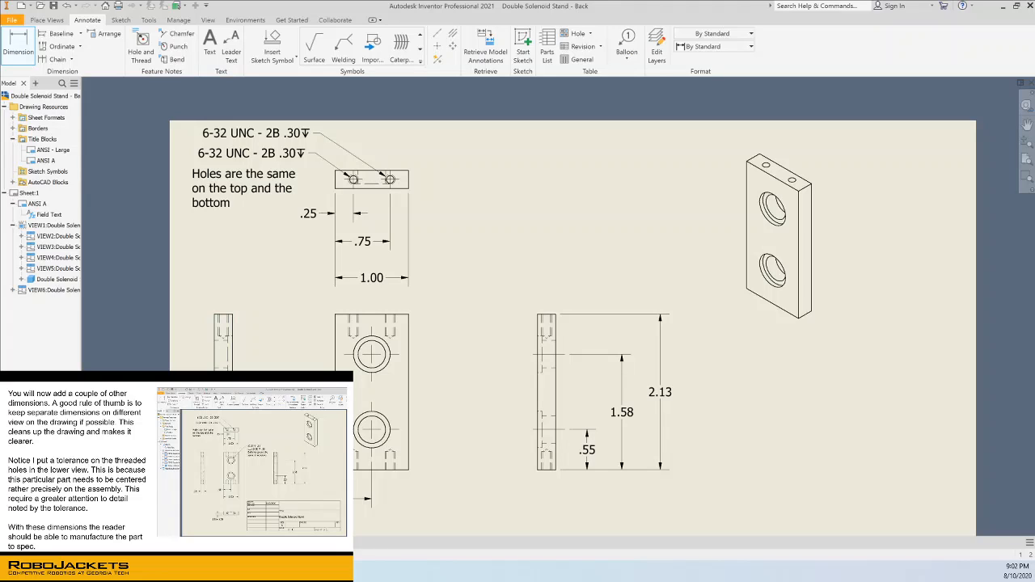
Examine the overall sheet layout, including the dimensioned views, the lower projected view and the title block.
{"action": "left_click", "coordinate": [387, 251]}
{"action": "left_click", "coordinate": [1027, 124]}
{"action": "left_click_drag", "start_coordinate": [920, 278], "coordinate": [924, 258]}
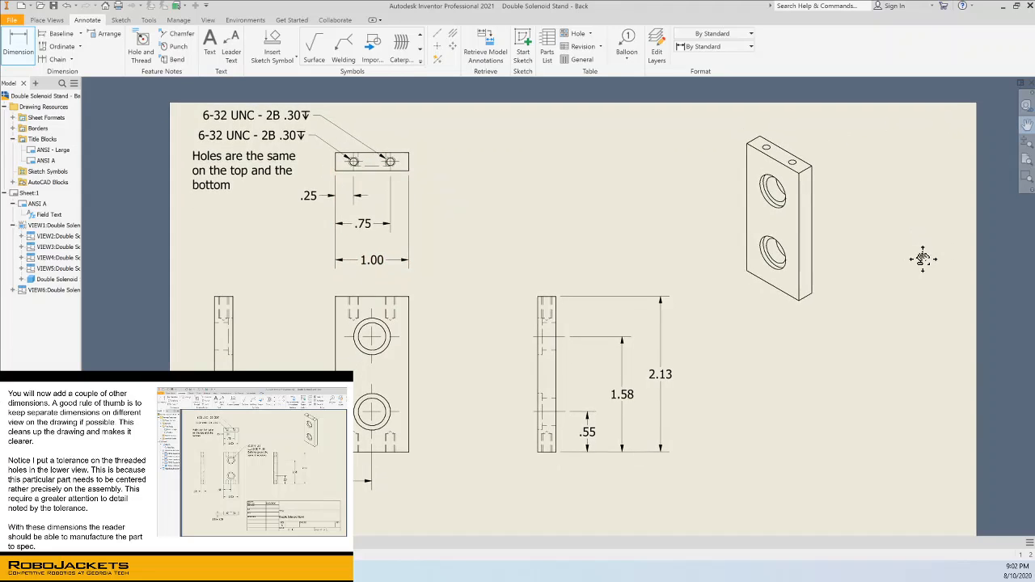
{"action": "scroll", "coordinate": [520, 334], "scroll_direction": "up", "scroll_amount": 5}
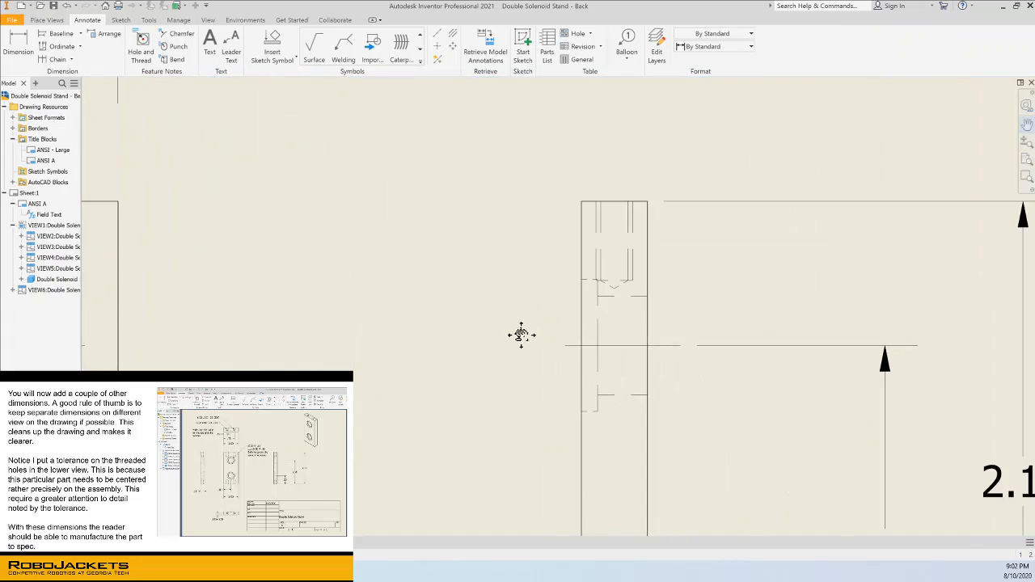
{"action": "scroll", "coordinate": [520, 334], "scroll_direction": "down", "scroll_amount": 10}
{"action": "scroll", "coordinate": [520, 334], "scroll_direction": "up", "scroll_amount": 3}
{"action": "scroll", "coordinate": [520, 334], "scroll_direction": "up", "scroll_amount": 2}
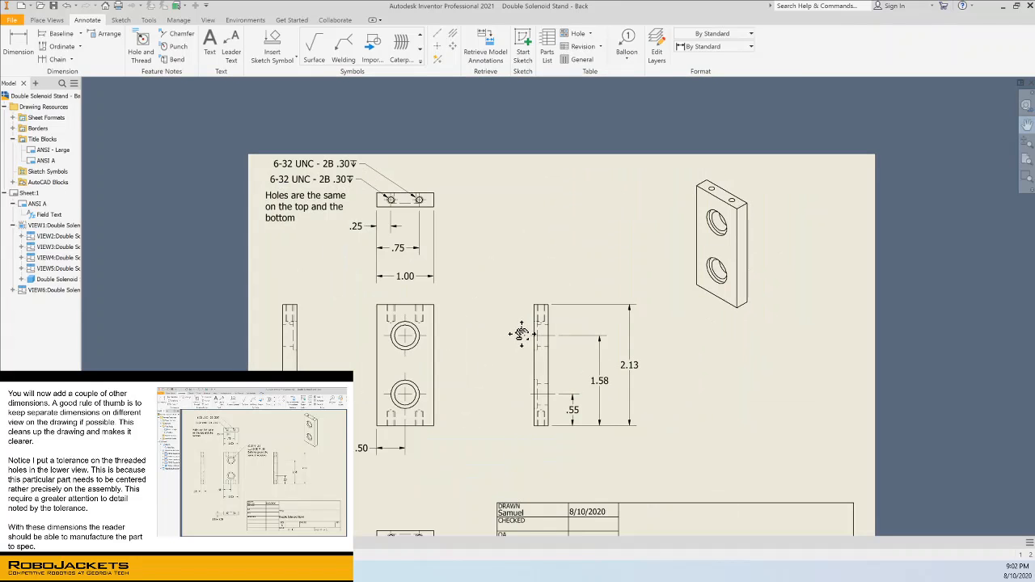
{"action": "left_click_drag", "start_coordinate": [507, 307], "coordinate": [507, 299]}
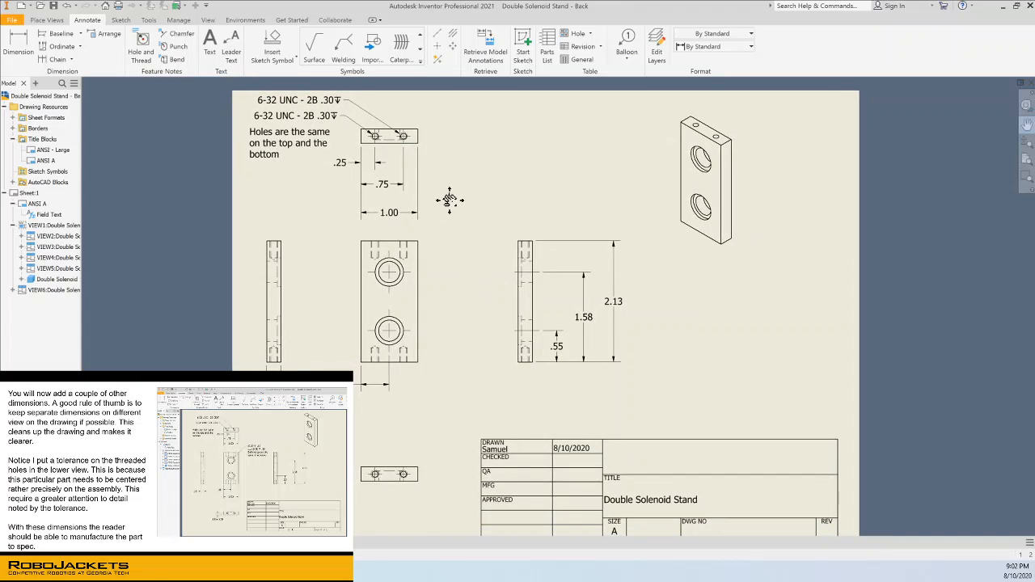
{"action": "key", "text": "Escape"}
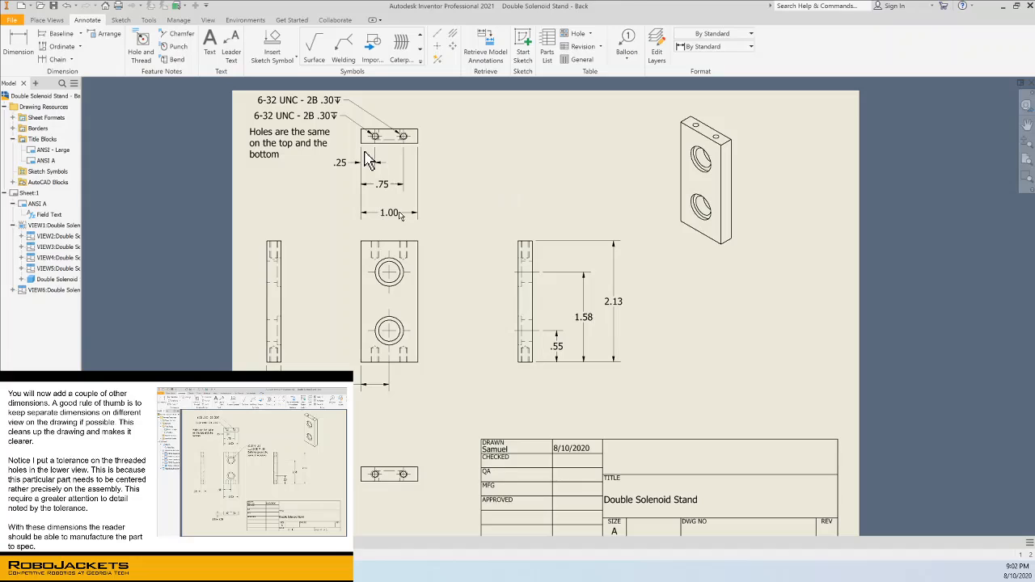
{"action": "key", "text": "d"}
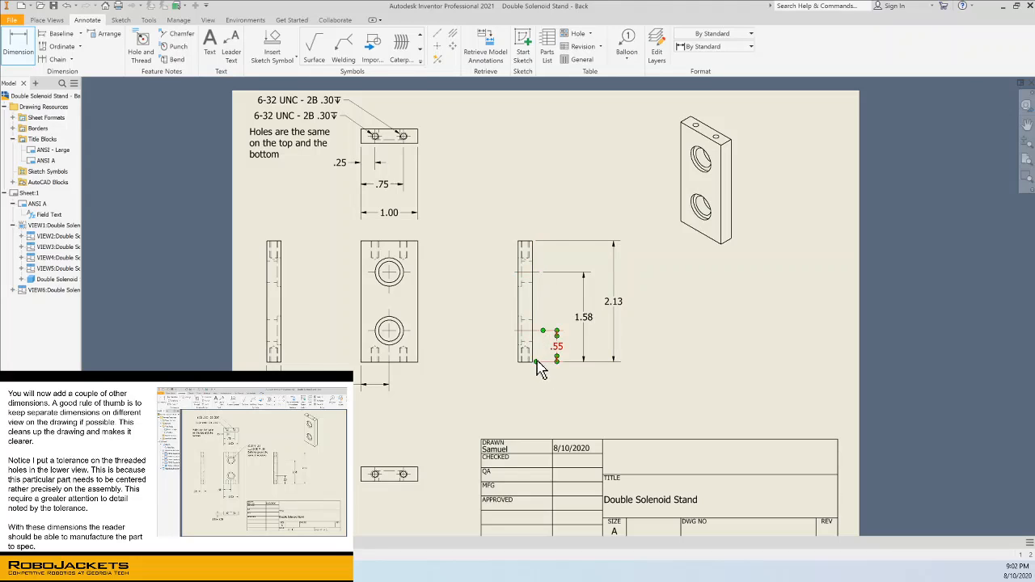
{"action": "right_click", "coordinate": [619, 313]}
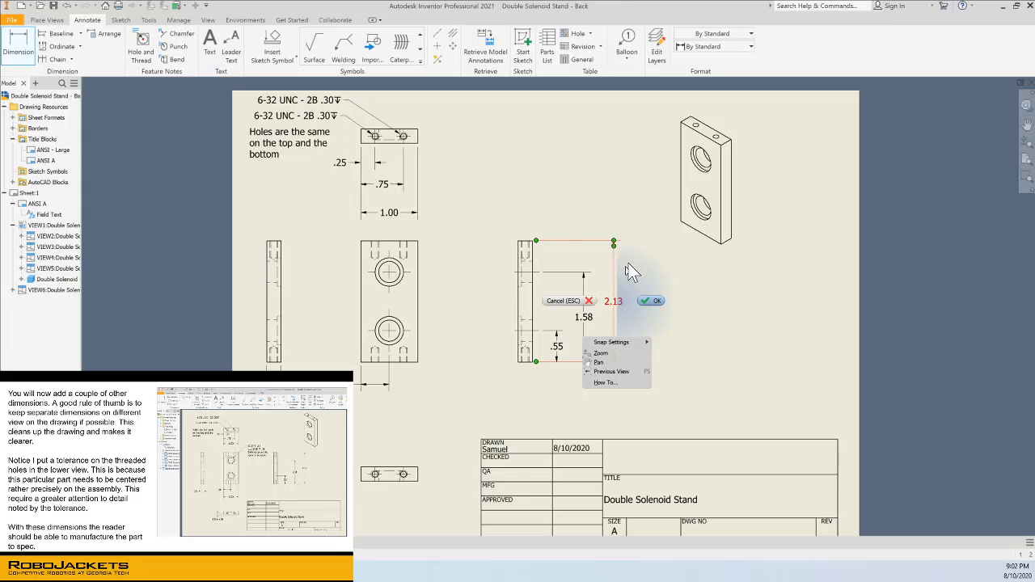
{"action": "left_click", "coordinate": [654, 257]}
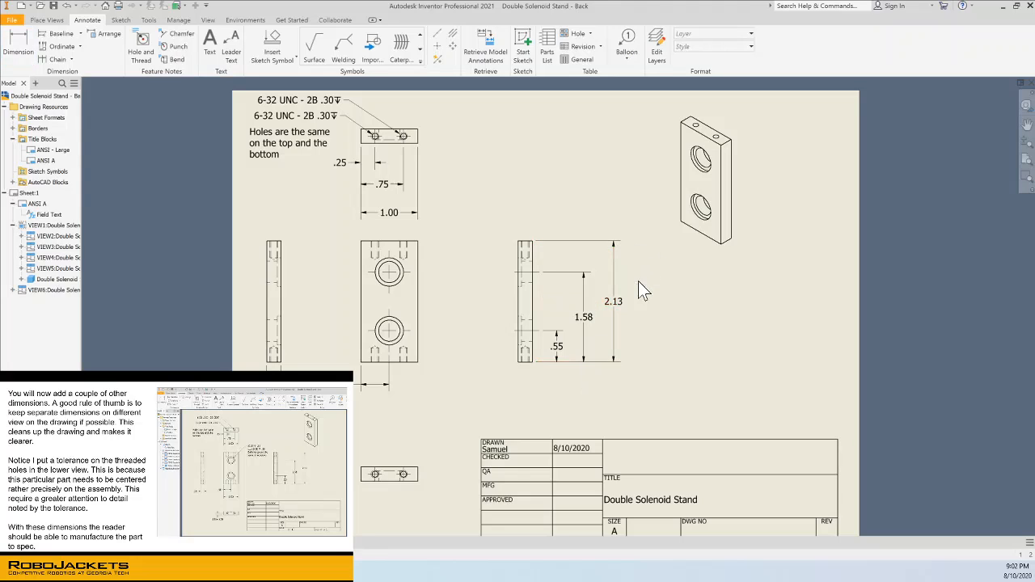
Set the linear precision of the Default (ANSI) dimension style to 4.1234 and save the style.
{"action": "right_click", "coordinate": [613, 300]}
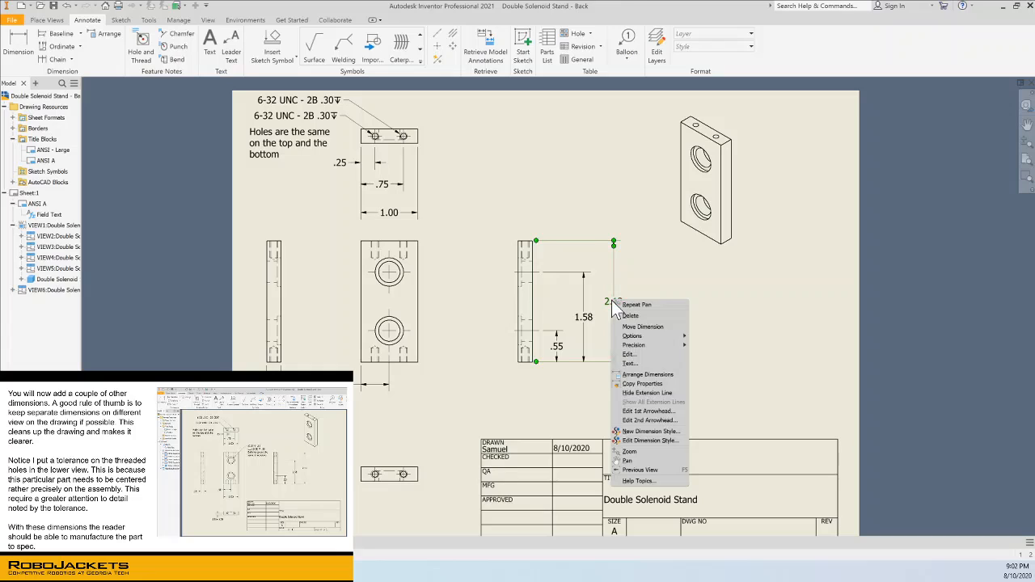
{"action": "left_click", "coordinate": [644, 442]}
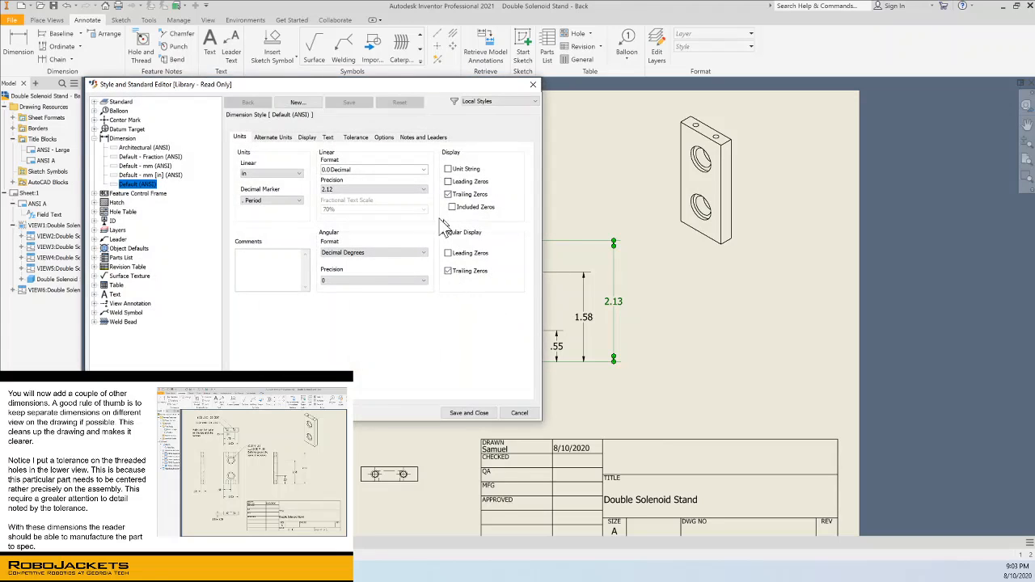
{"action": "left_click", "coordinate": [379, 189]}
{"action": "left_click", "coordinate": [375, 226]}
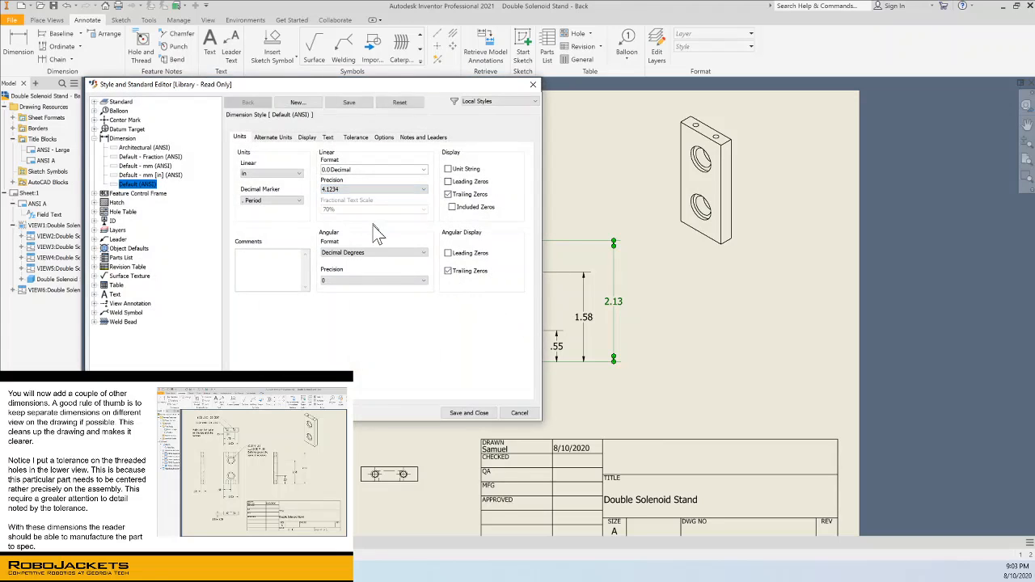
{"action": "left_click", "coordinate": [486, 416]}
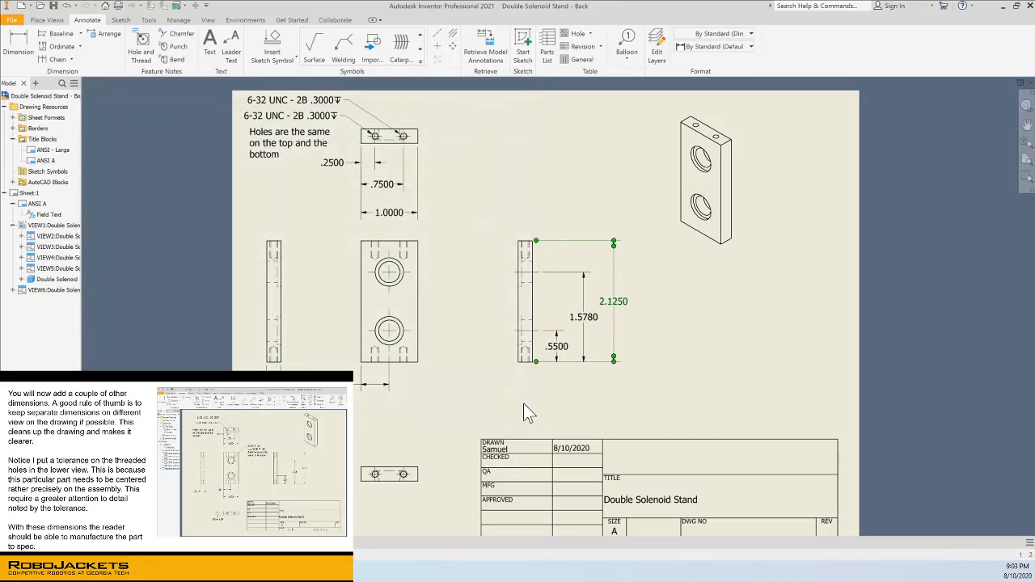
Restore the Default (ANSI) dimension style's linear precision to 2.12 and save the style.
{"action": "right_click", "coordinate": [616, 309]}
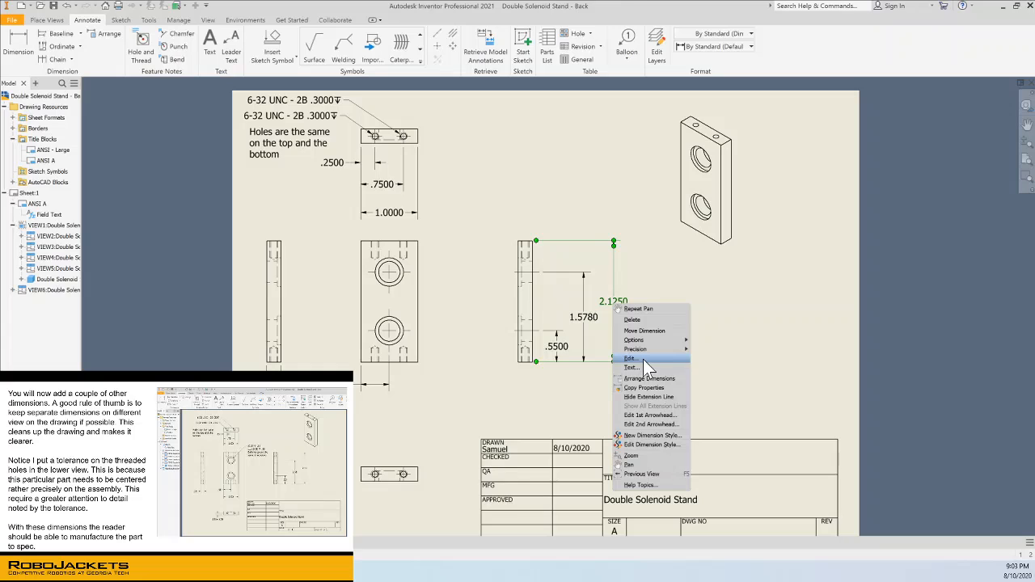
{"action": "left_click", "coordinate": [654, 446]}
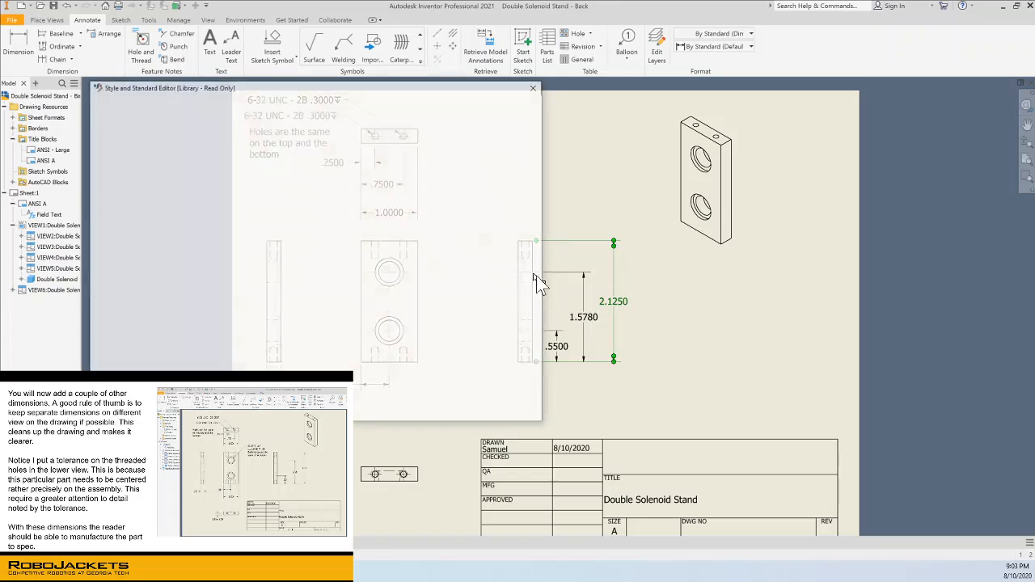
{"action": "left_click", "coordinate": [422, 188]}
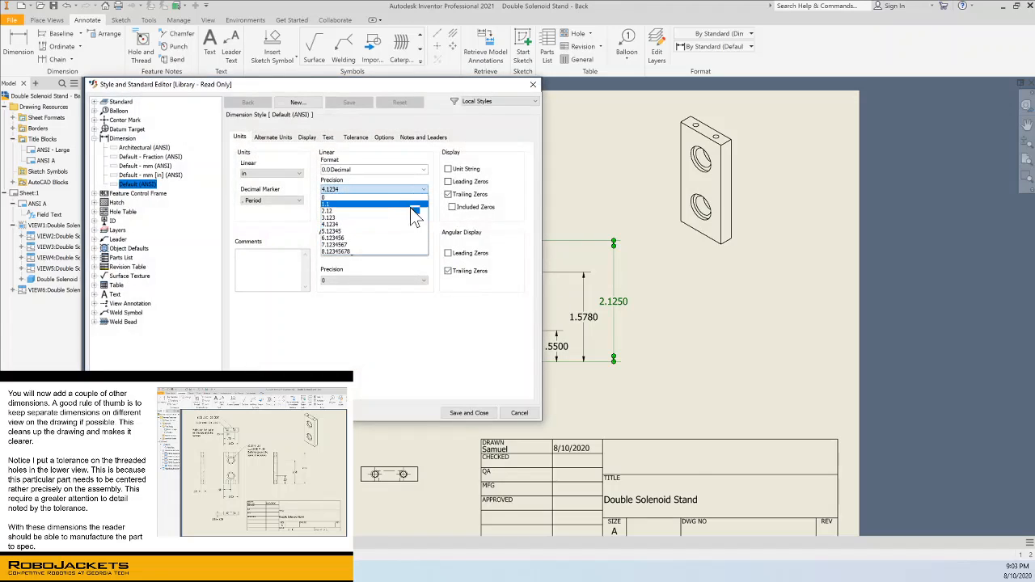
{"action": "left_click", "coordinate": [411, 210]}
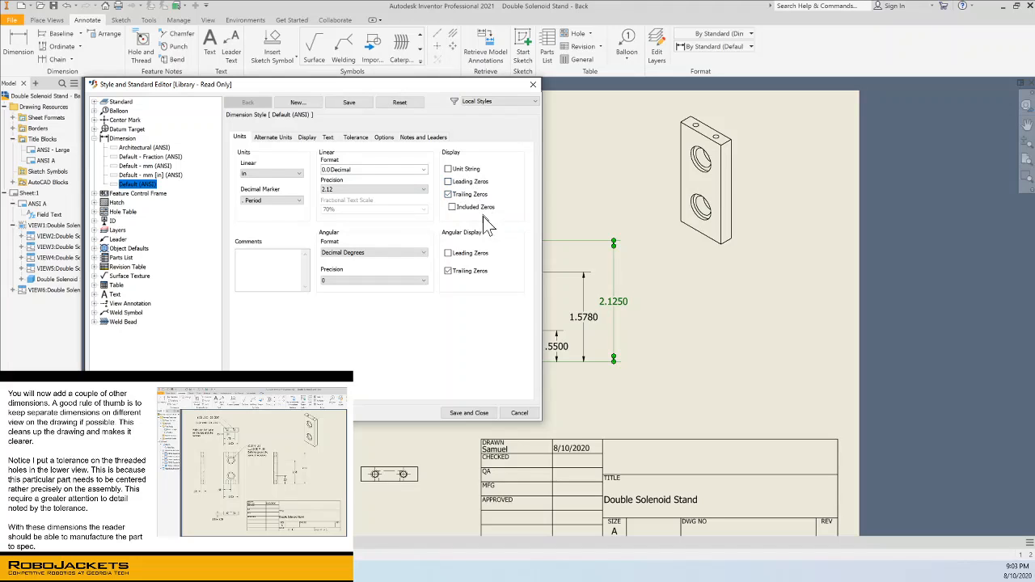
{"action": "left_click", "coordinate": [485, 412]}
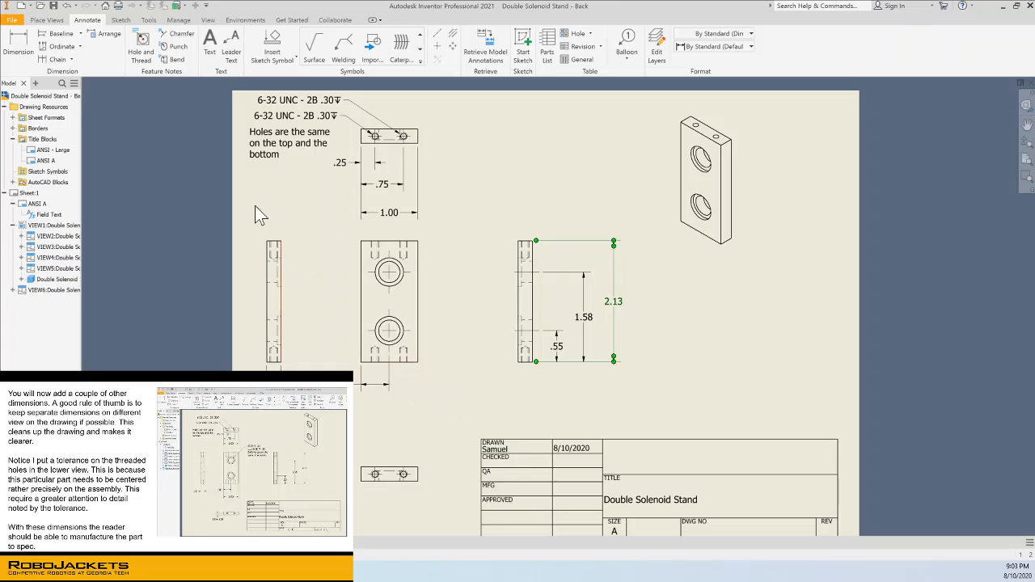
Add a hole note to the upper counterbored hole in the front view, placed off the view's upper right corner, and accept its default note format.
{"action": "left_click", "coordinate": [96, 99]}
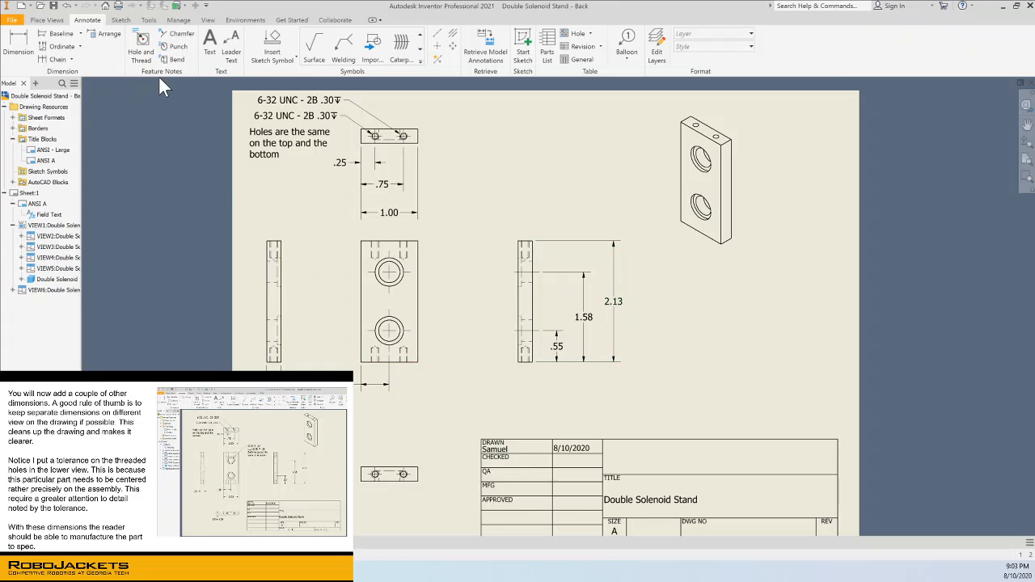
{"action": "left_click", "coordinate": [141, 51]}
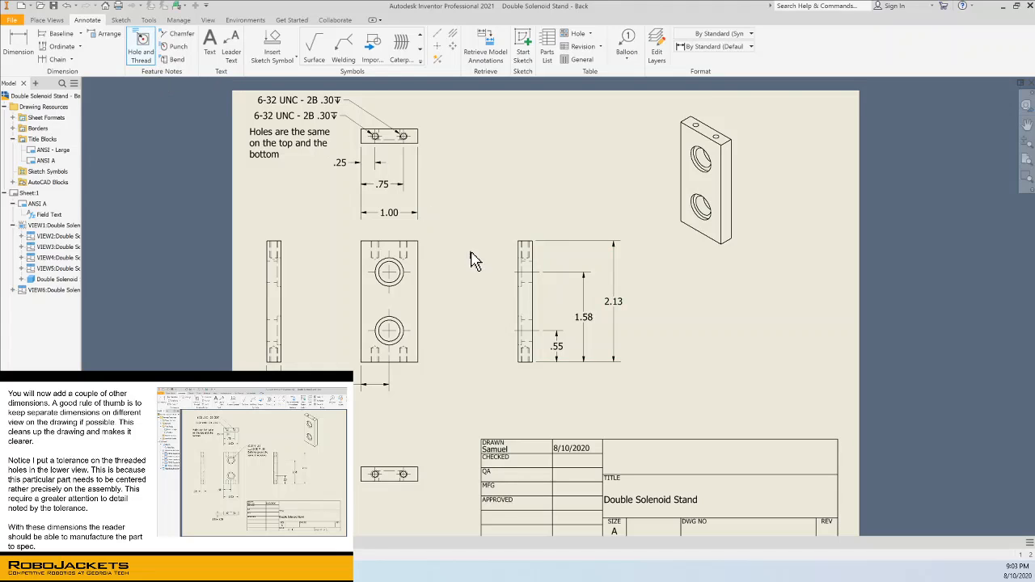
{"action": "left_click", "coordinate": [399, 275]}
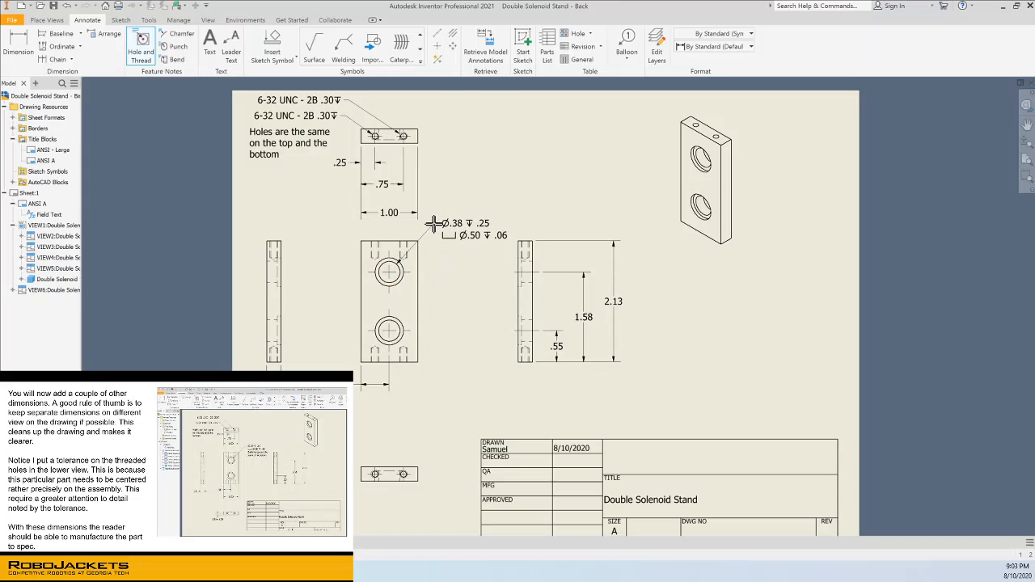
{"action": "left_click", "coordinate": [430, 227]}
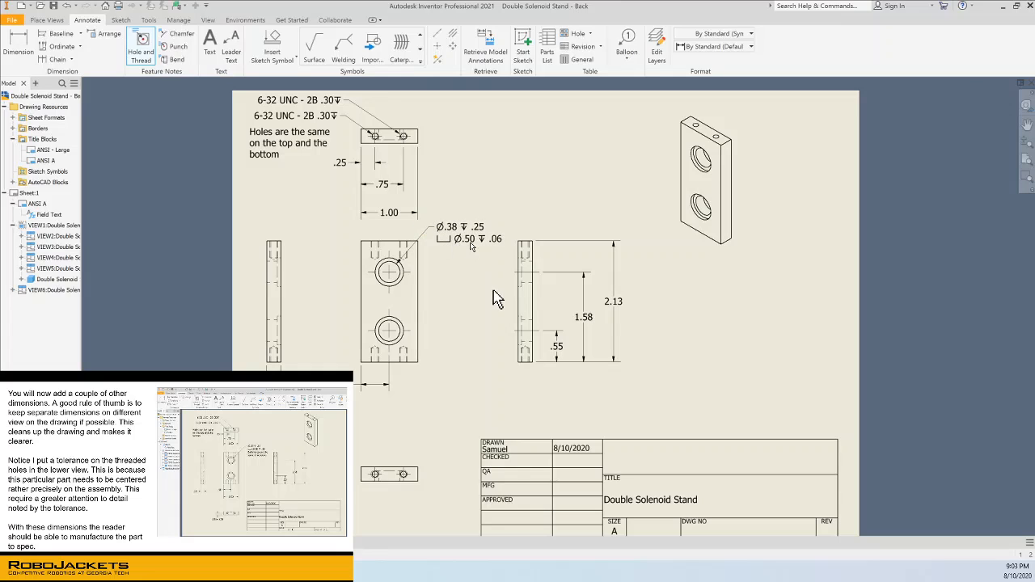
{"action": "double_click", "coordinate": [467, 244]}
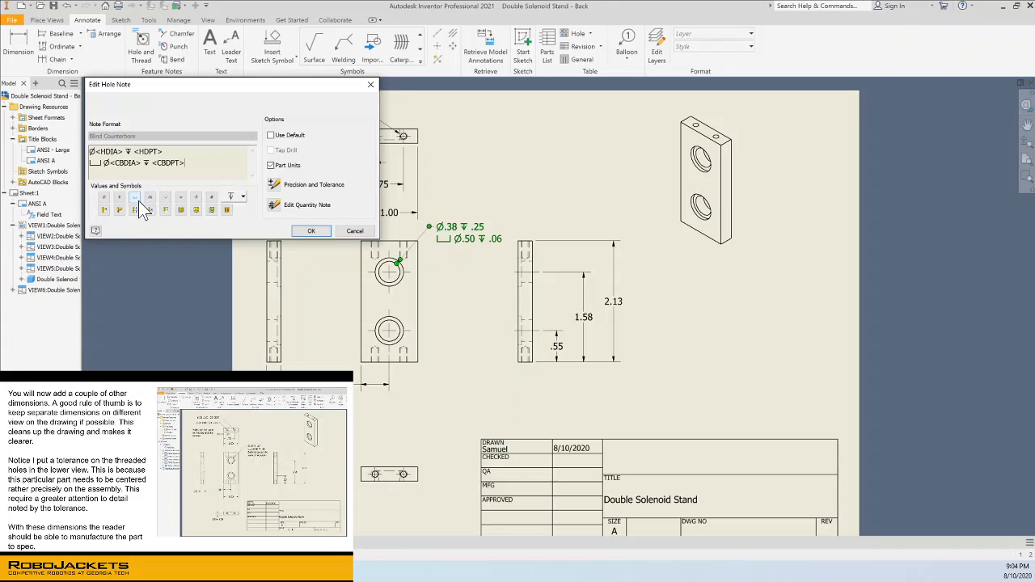
{"action": "left_click", "coordinate": [324, 232]}
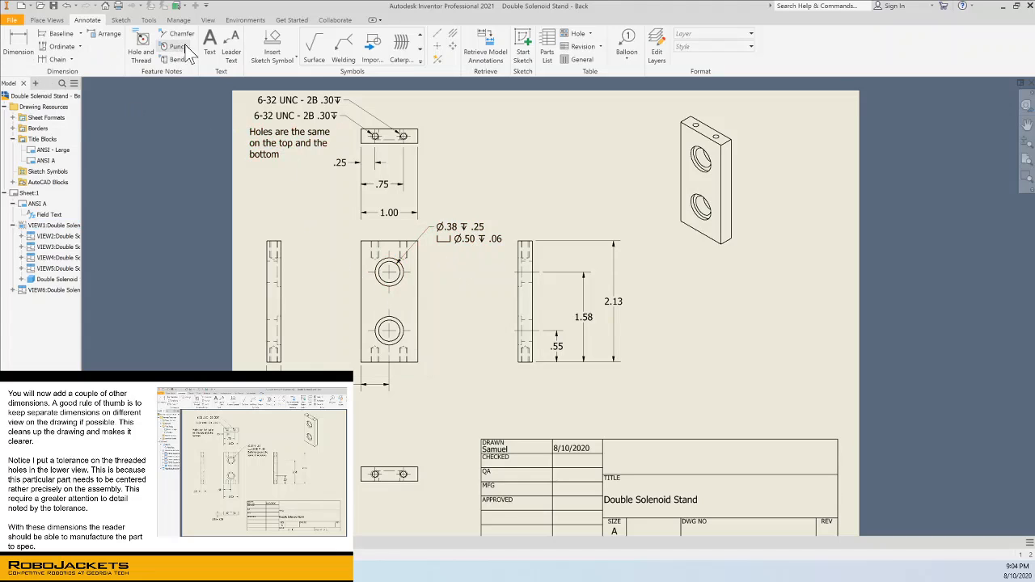
{"action": "left_click", "coordinate": [142, 48]}
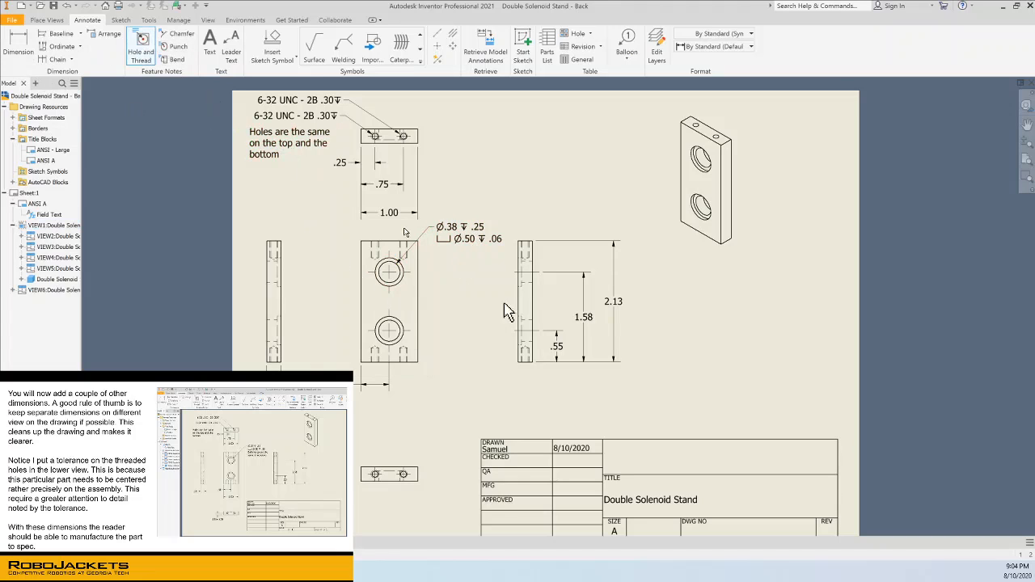
{"action": "left_click", "coordinate": [402, 282]}
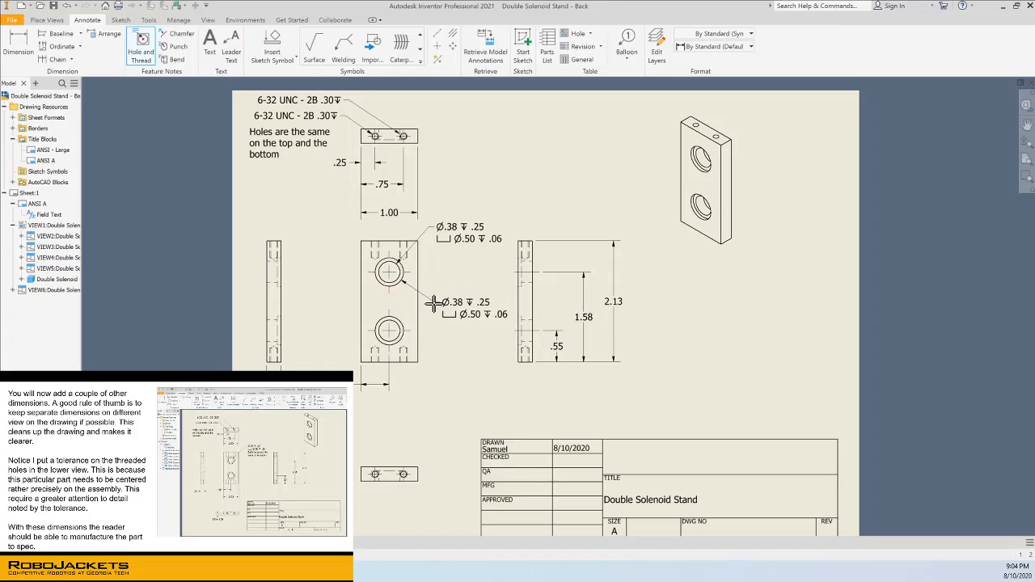
{"action": "left_click", "coordinate": [424, 228]}
{"action": "left_click", "coordinate": [406, 268]}
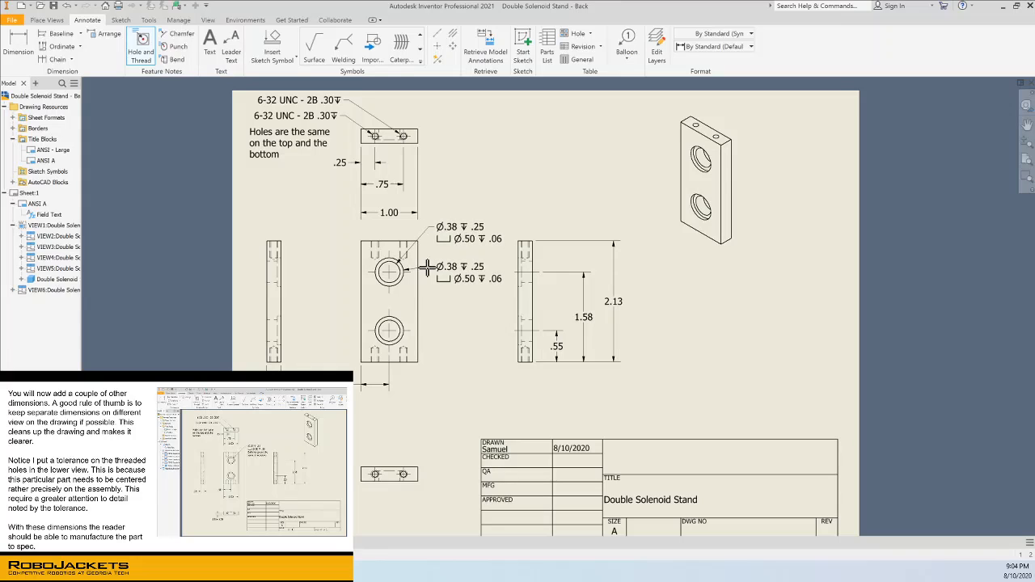
{"action": "key", "text": "Escape"}
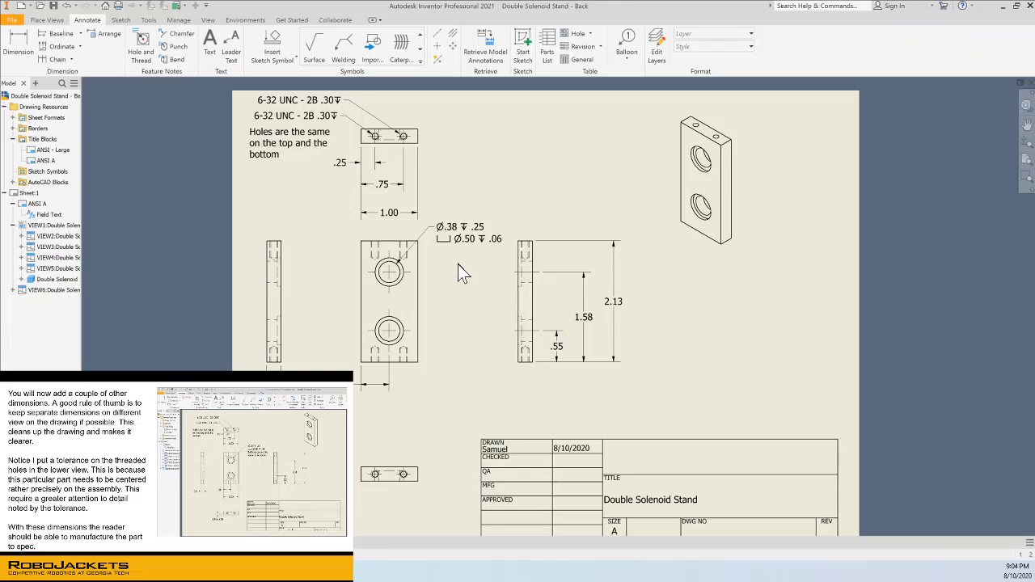
Dimension the threaded holes' centre height from the bottom edge, on the left side of the lower projected view.
{"action": "left_click", "coordinate": [13, 60]}
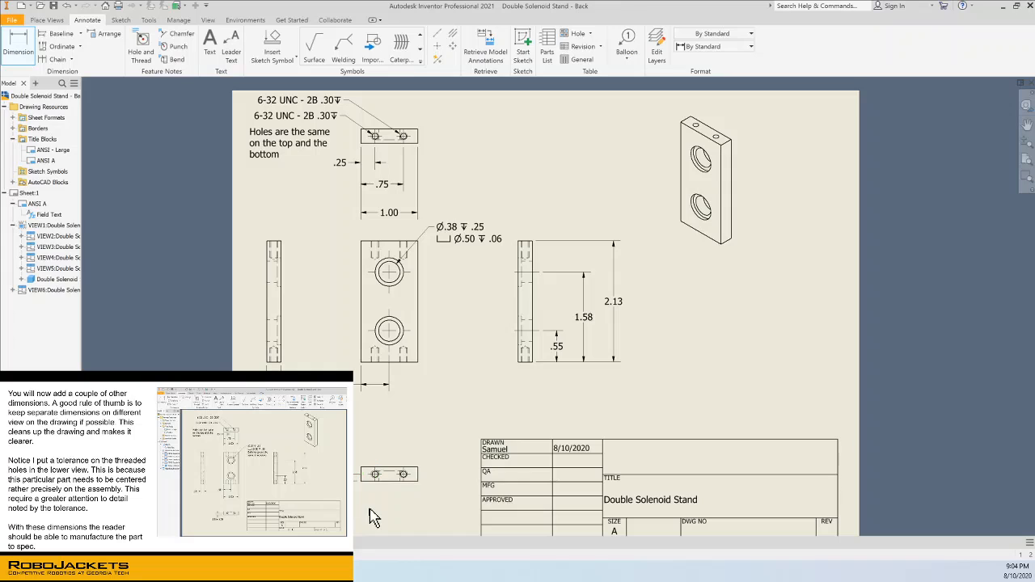
{"action": "key", "text": "Escape"}
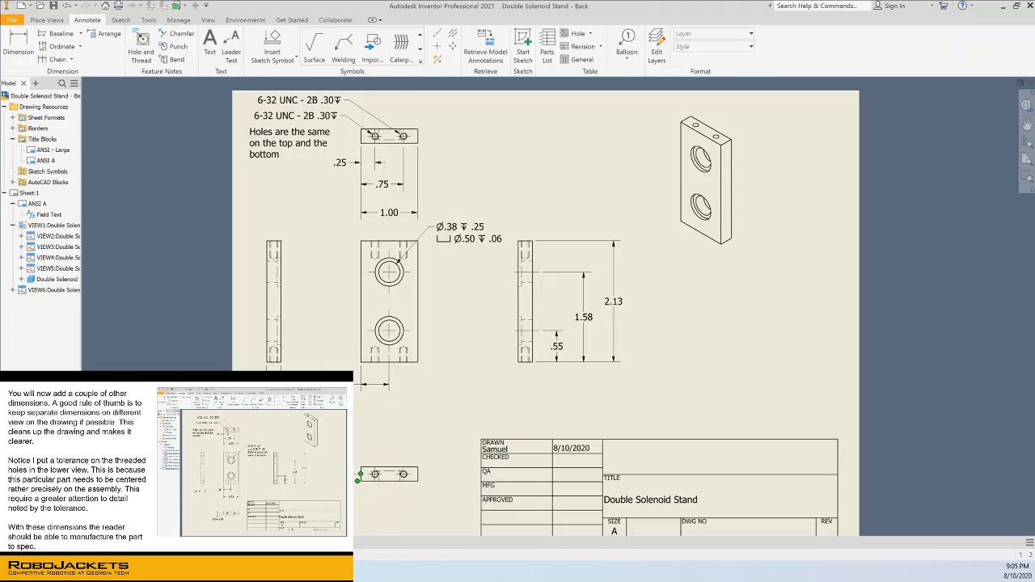
Give the hole height dimension on the lower projected view a symmetric tolerance and 3.123 primary unit precision.
{"action": "double_click", "coordinate": [336, 479]}
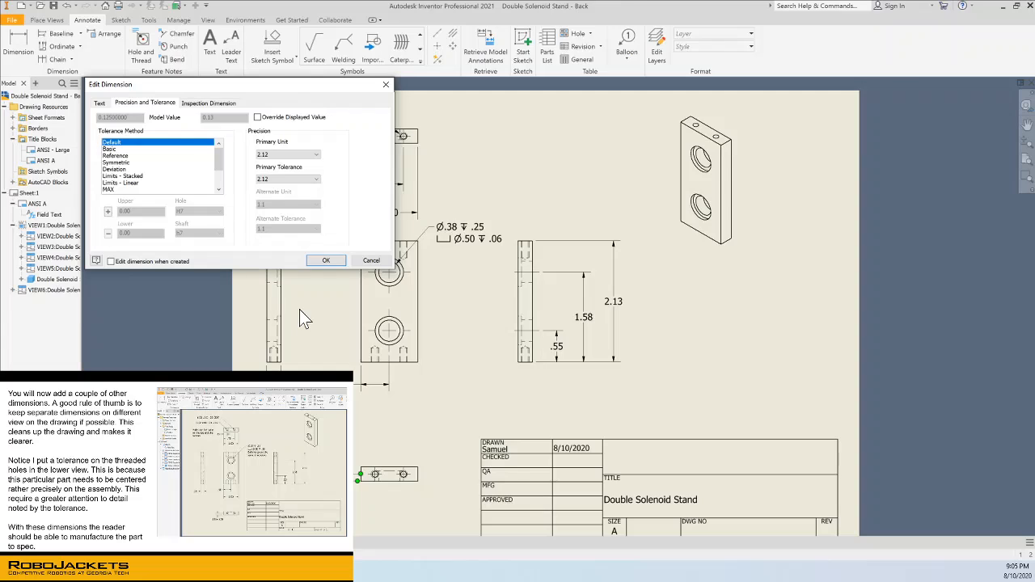
{"action": "left_click", "coordinate": [126, 163]}
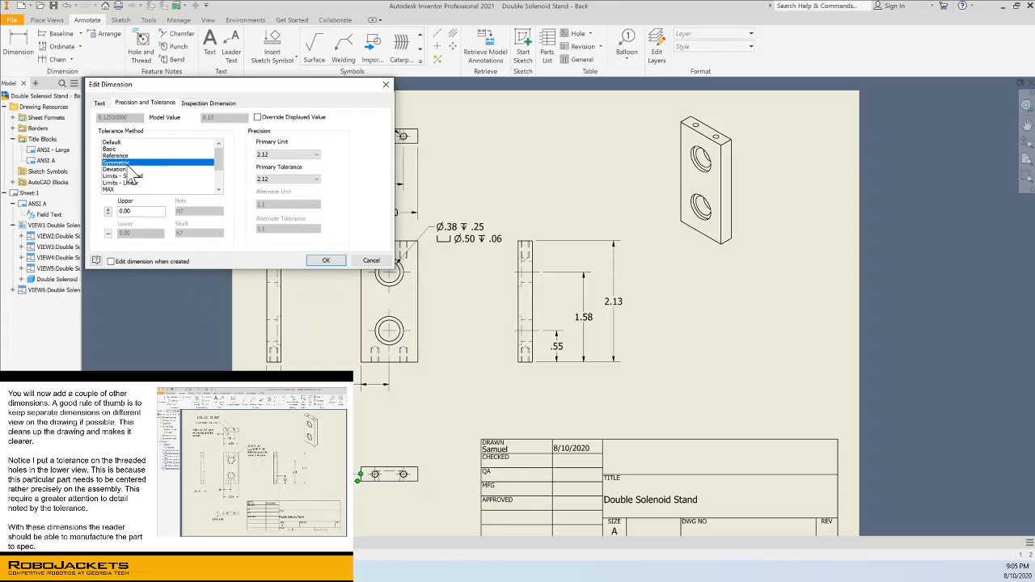
{"action": "left_click", "coordinate": [288, 155]}
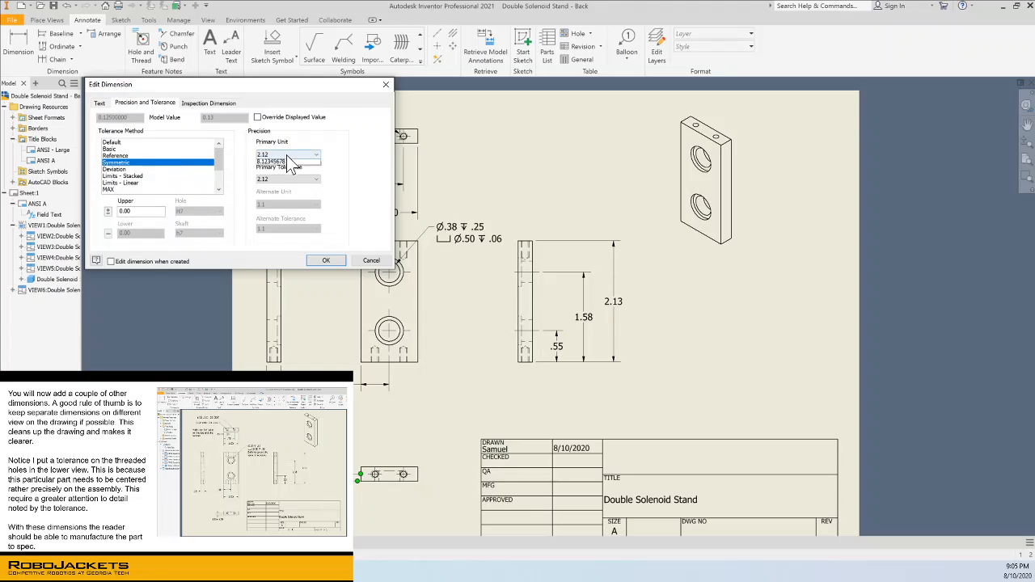
{"action": "left_click", "coordinate": [288, 183]}
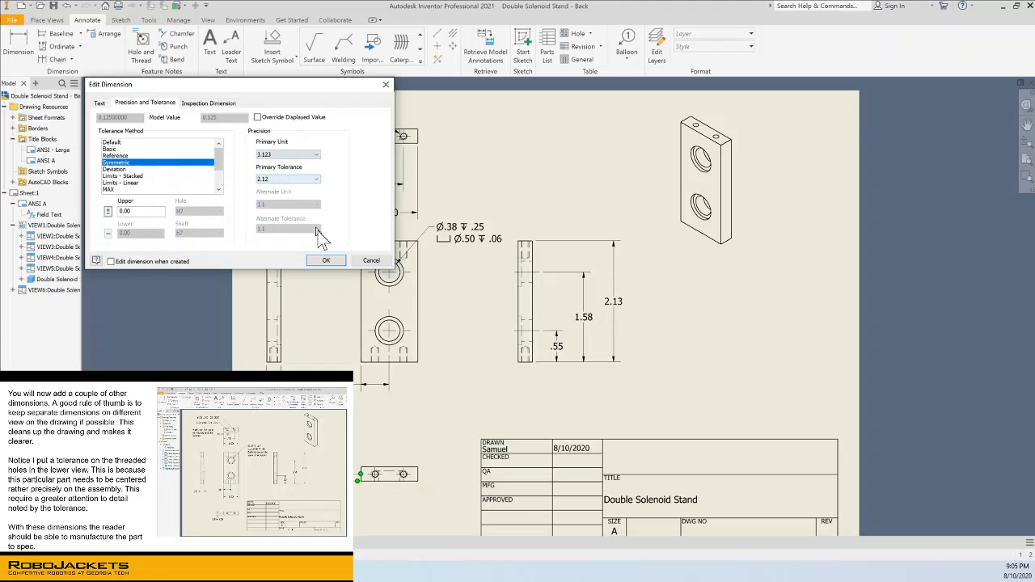
{"action": "left_click", "coordinate": [330, 260]}
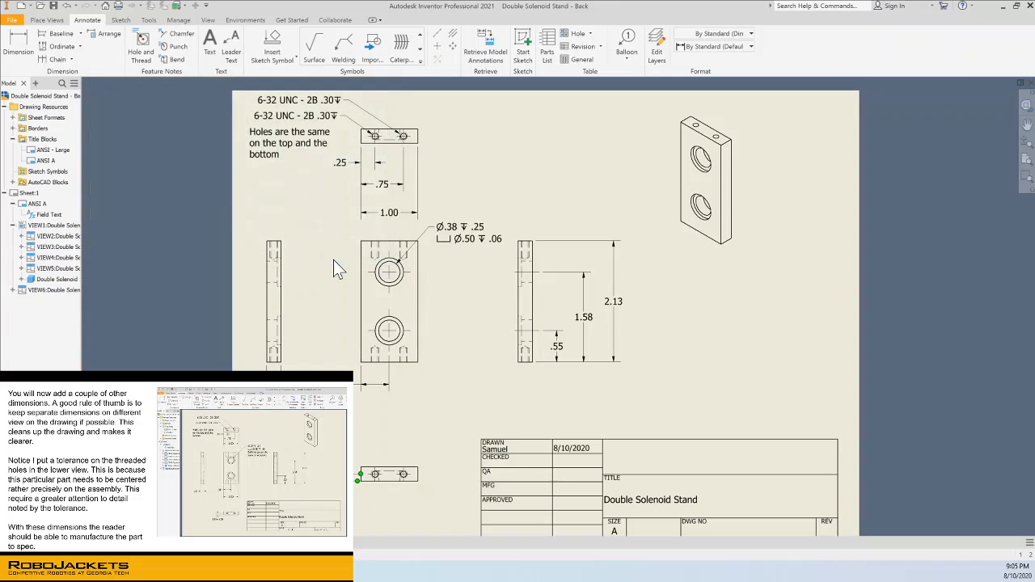
Set the lower view's hole height tolerance to 0.005 with three-decimal primary tolerance precision.
{"action": "double_click", "coordinate": [346, 512]}
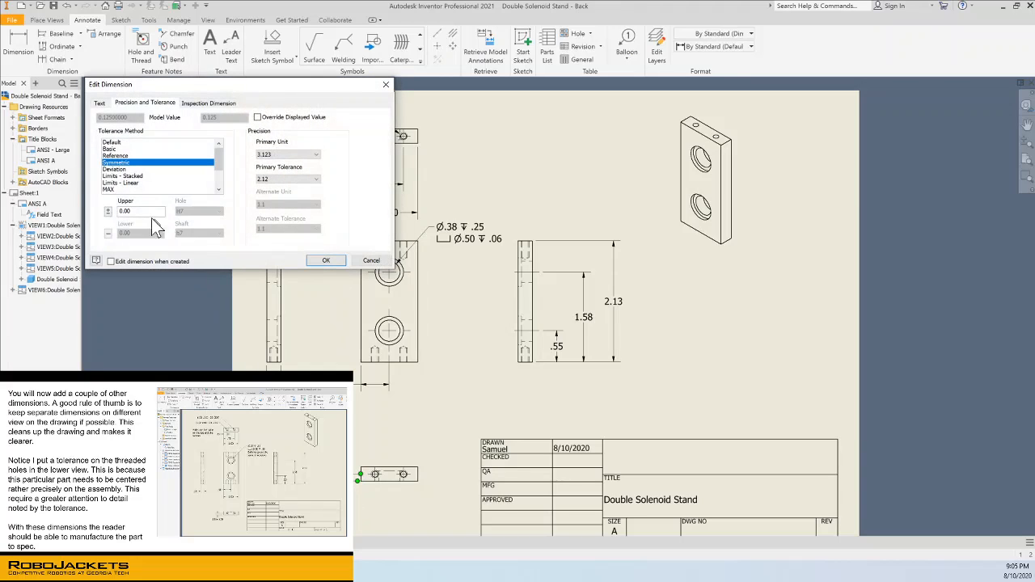
{"action": "left_click", "coordinate": [101, 103]}
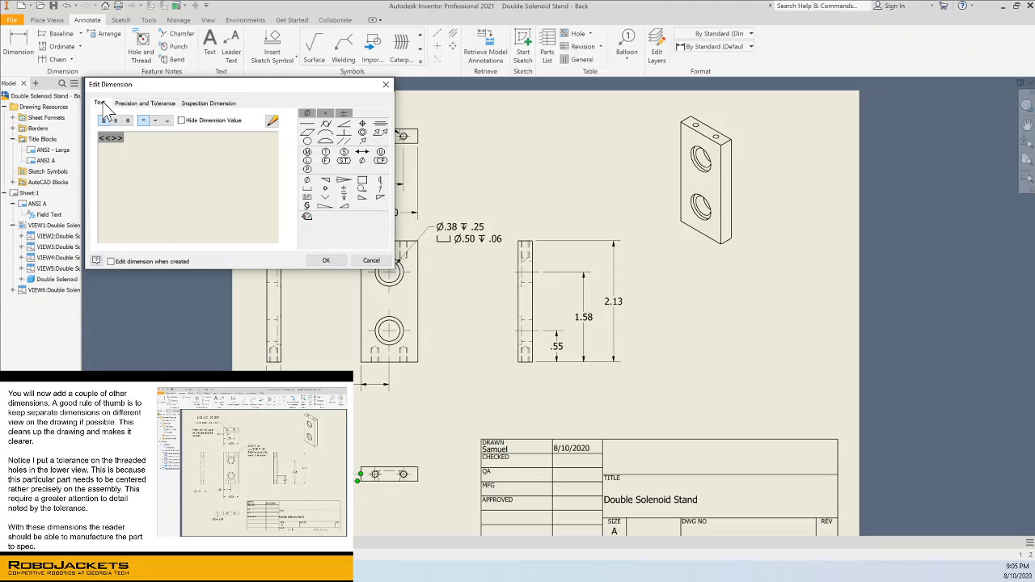
{"action": "left_click", "coordinate": [132, 103]}
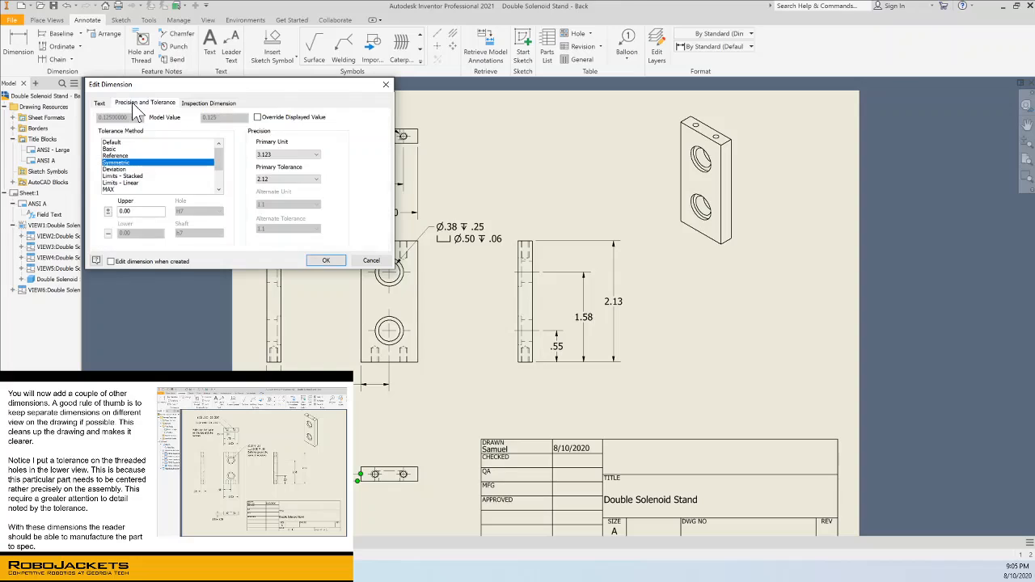
{"action": "left_click", "coordinate": [144, 210]}
{"action": "type", "text": "5"}
{"action": "left_click", "coordinate": [319, 261]}
{"action": "left_click", "coordinate": [289, 178]}
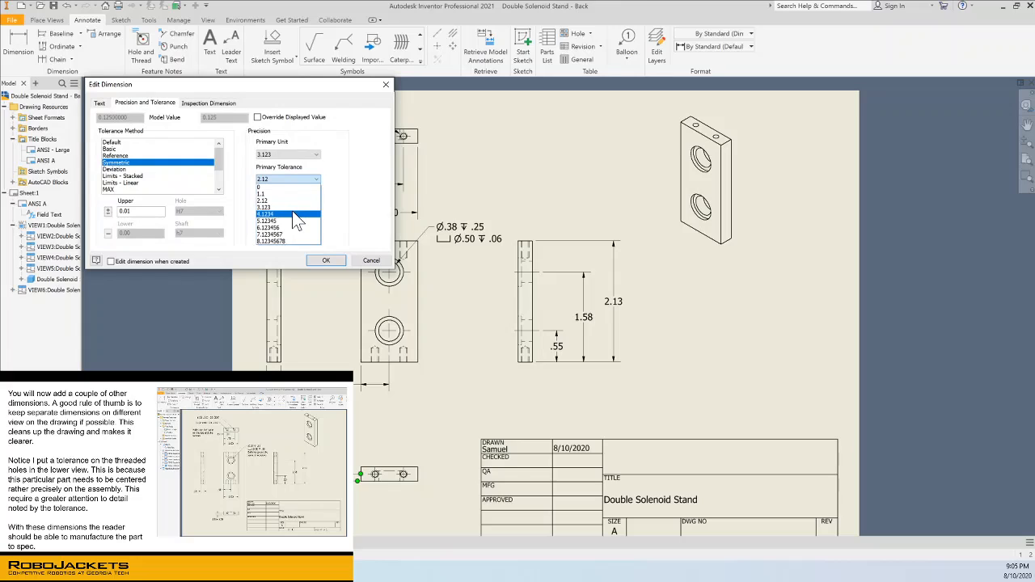
{"action": "left_click", "coordinate": [294, 215]}
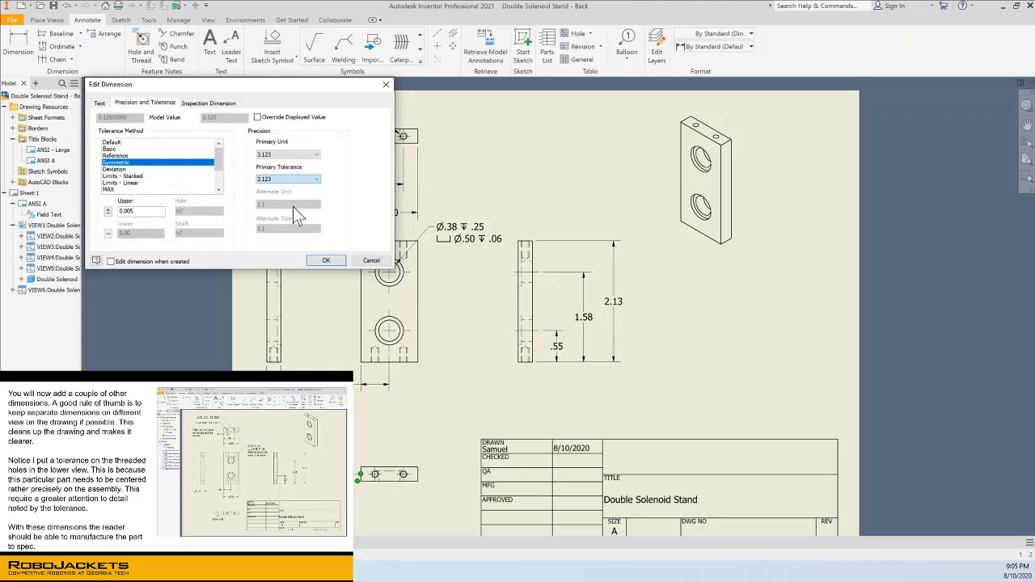
{"action": "left_click", "coordinate": [324, 260]}
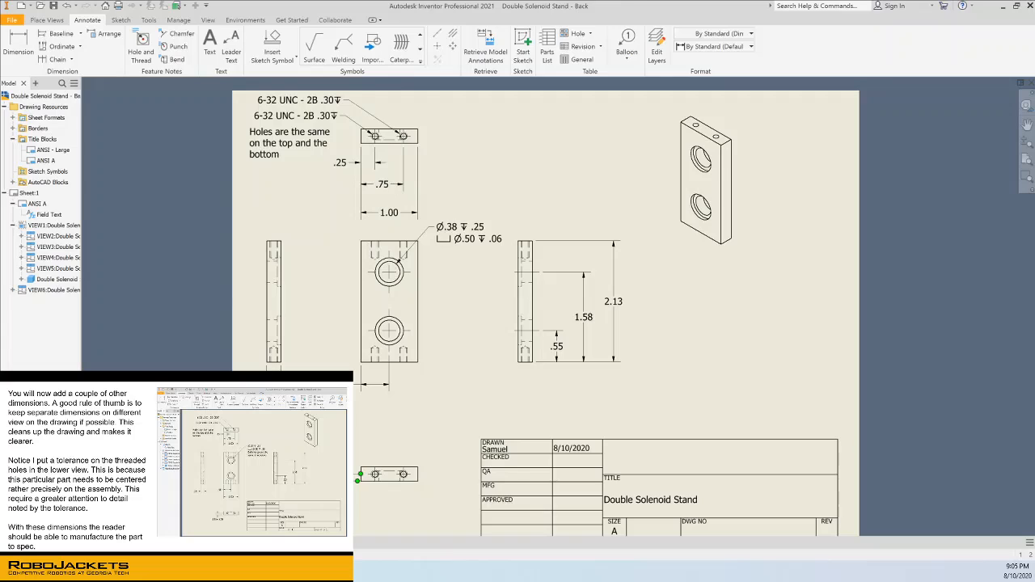
{"action": "left_click", "coordinate": [343, 502]}
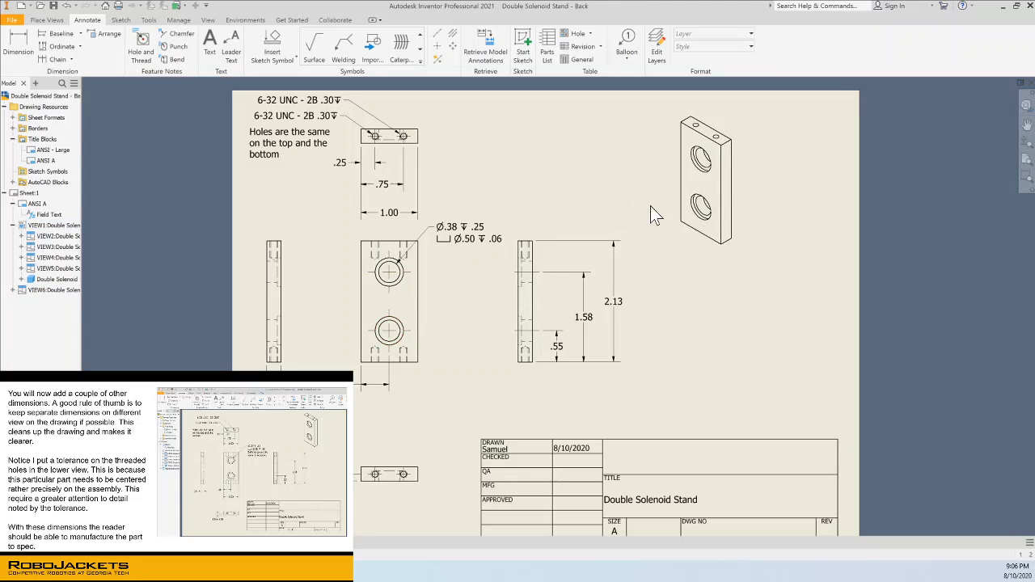
Turn the isometric view's shaded style on and back off.
{"action": "double_click", "coordinate": [751, 225]}
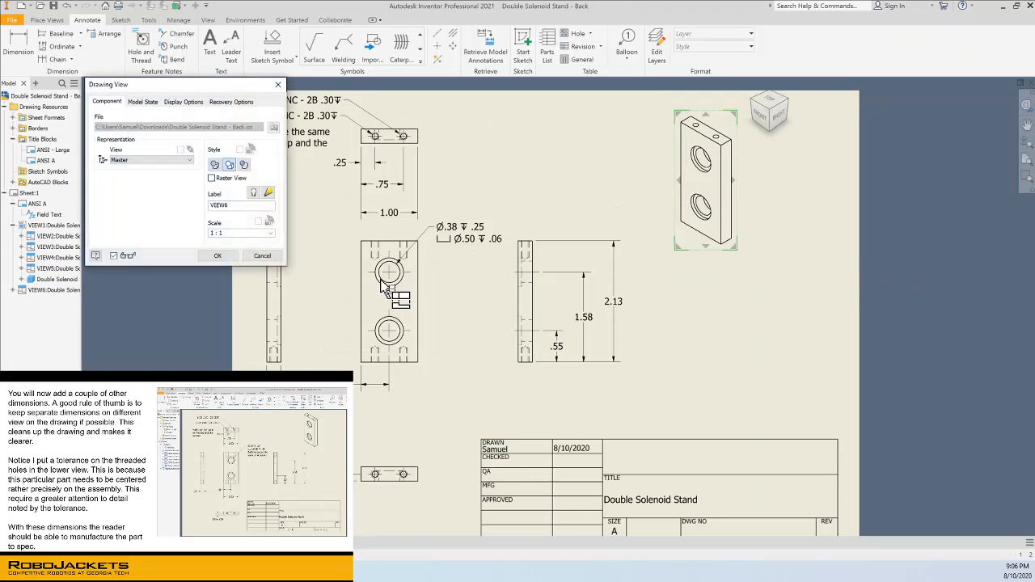
{"action": "left_click", "coordinate": [244, 165]}
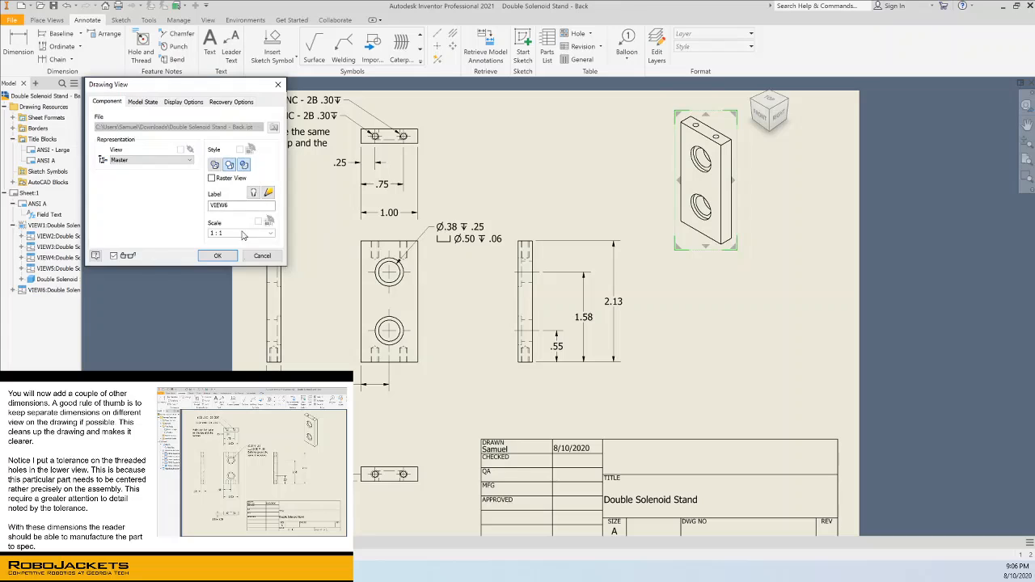
{"action": "left_click", "coordinate": [217, 255]}
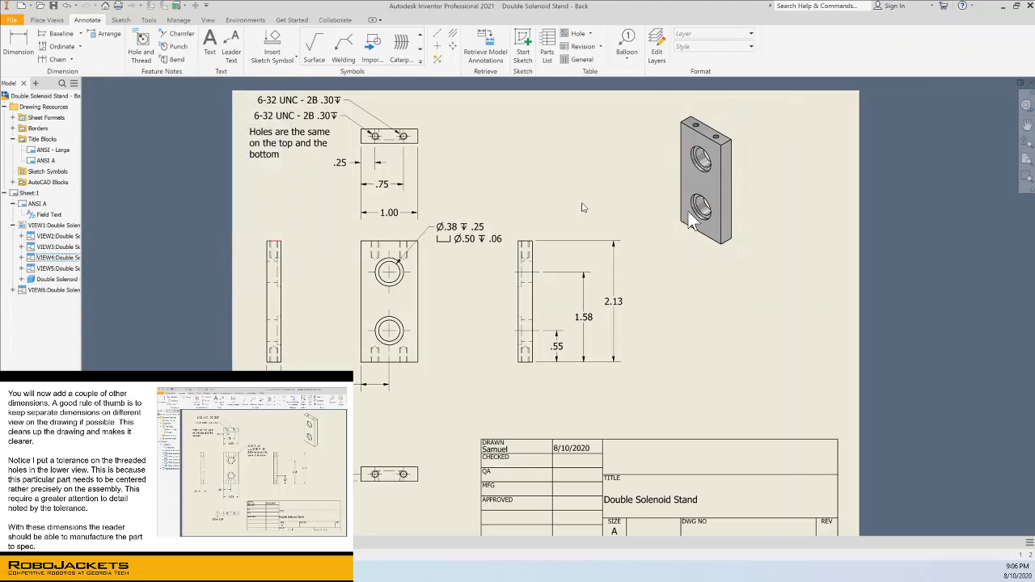
{"action": "double_click", "coordinate": [746, 216]}
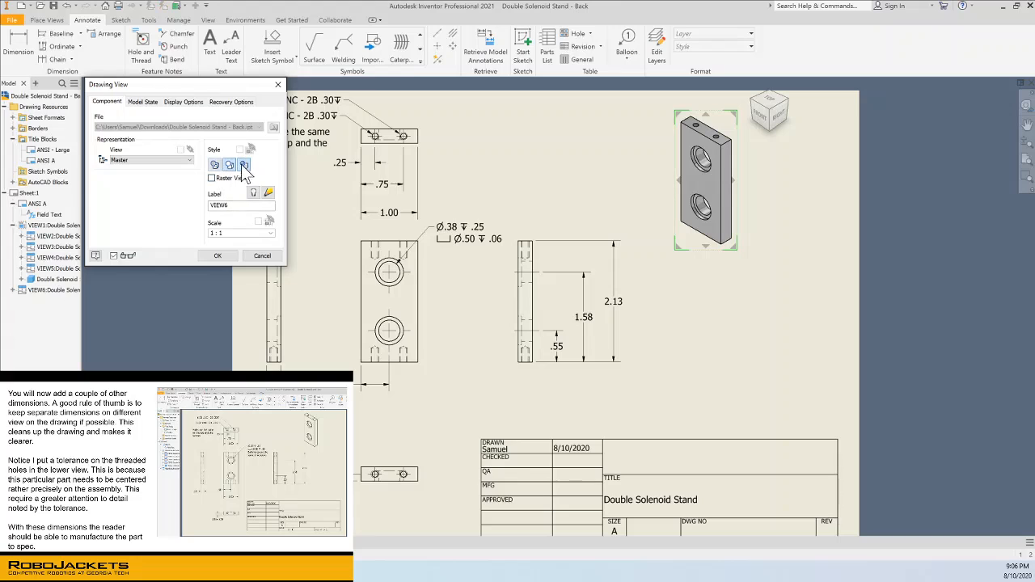
{"action": "left_click", "coordinate": [218, 255]}
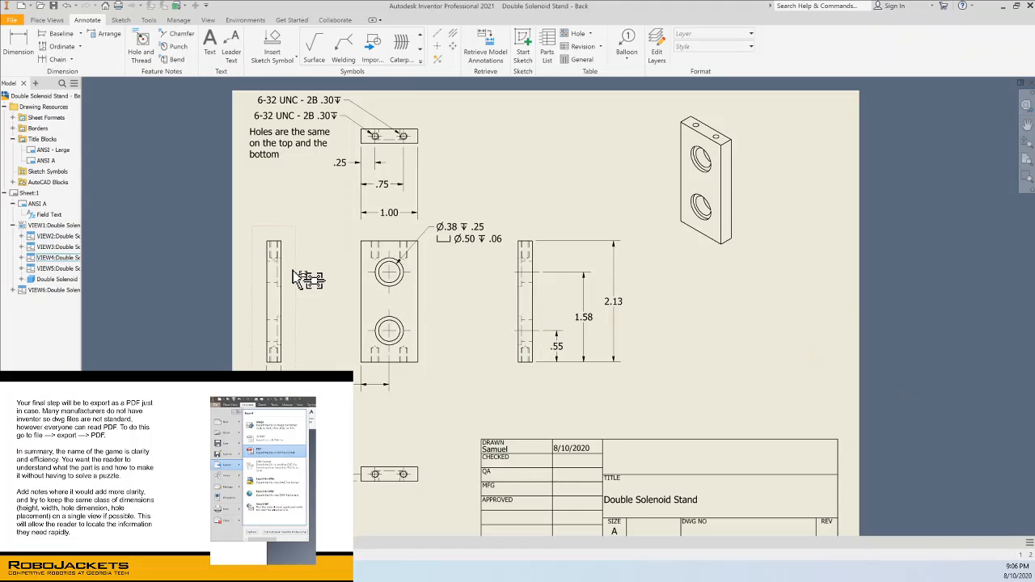
{"action": "left_click", "coordinate": [12, 21]}
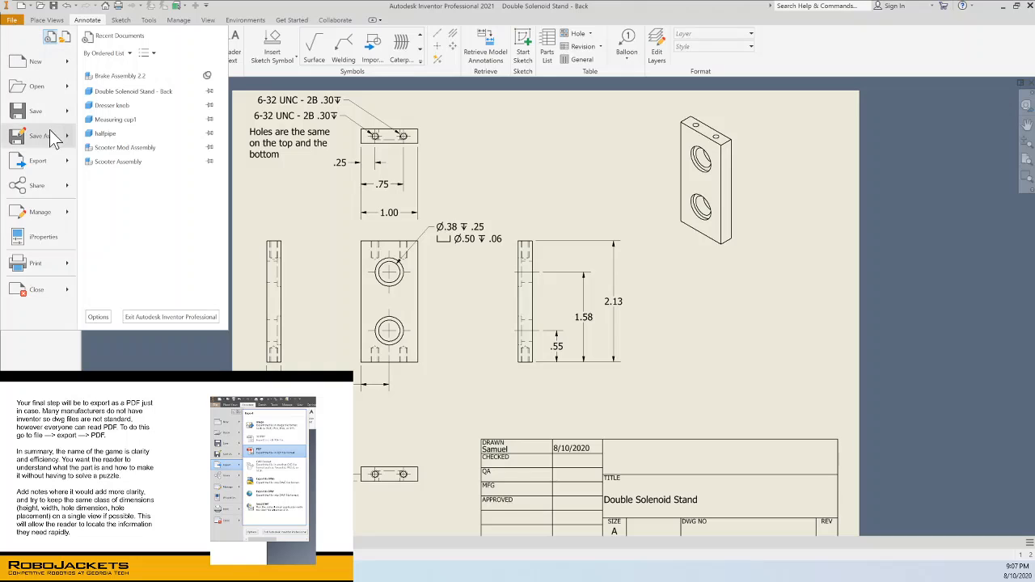
{"action": "mouse_move", "coordinate": [51, 138]}
{"action": "left_click", "coordinate": [141, 74]}
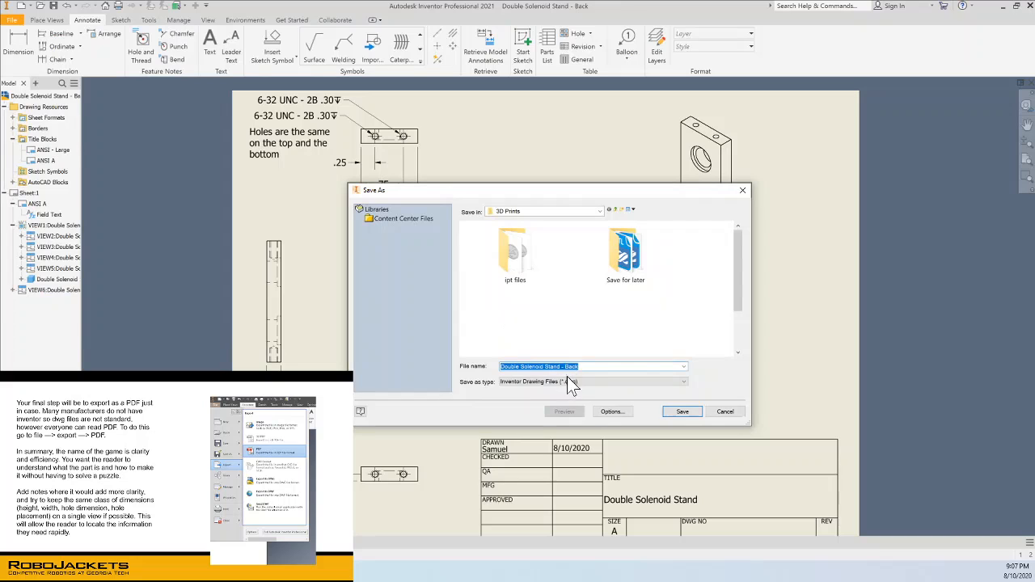
{"action": "left_click", "coordinate": [568, 381]}
{"action": "left_click", "coordinate": [570, 385]}
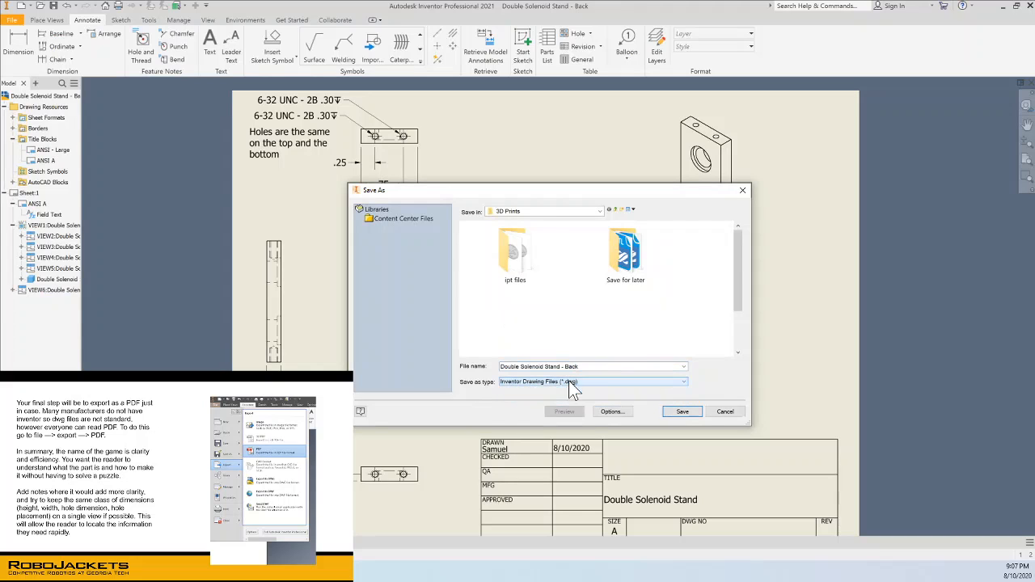
{"action": "left_click", "coordinate": [725, 412]}
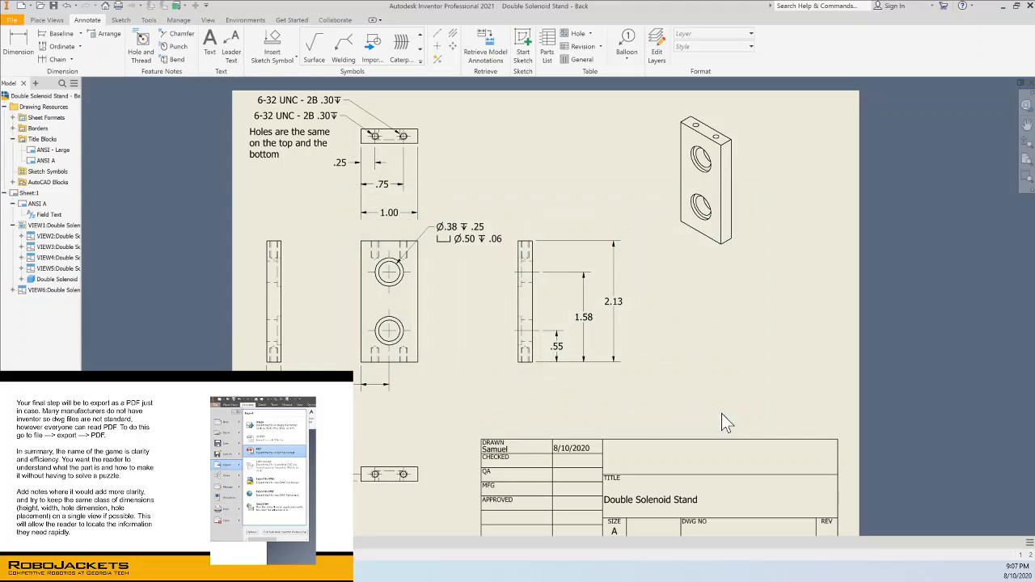
Export the finished drawing in PDF format.
{"action": "left_click", "coordinate": [11, 19]}
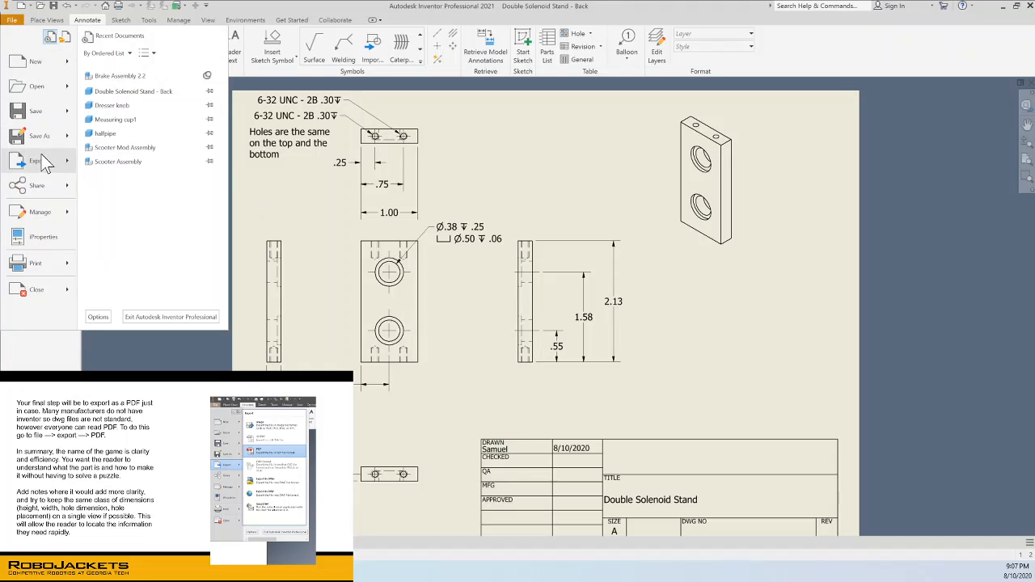
{"action": "mouse_move", "coordinate": [44, 163]}
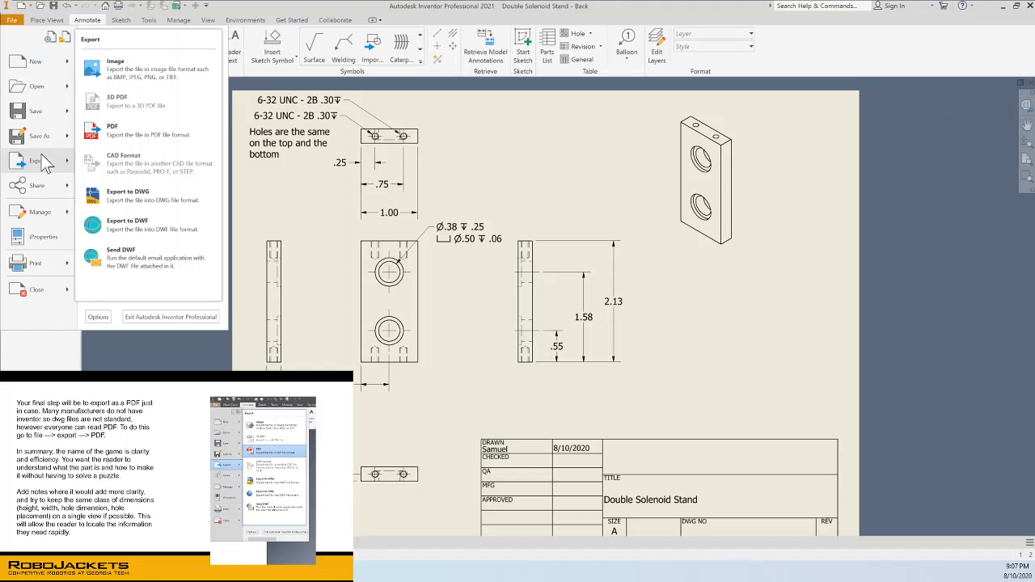
{"action": "left_click", "coordinate": [143, 134]}
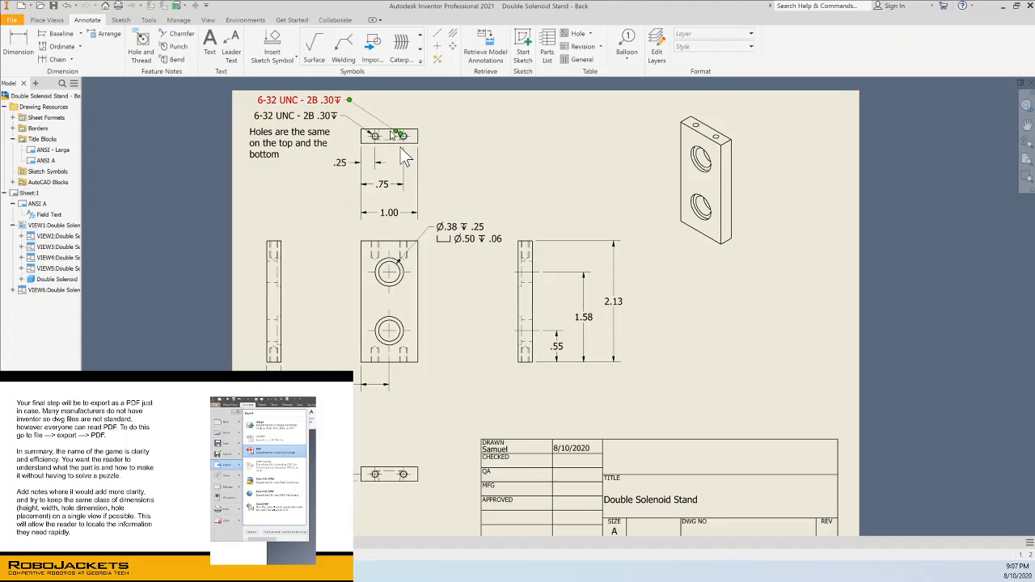
{"action": "left_click", "coordinate": [324, 132]}
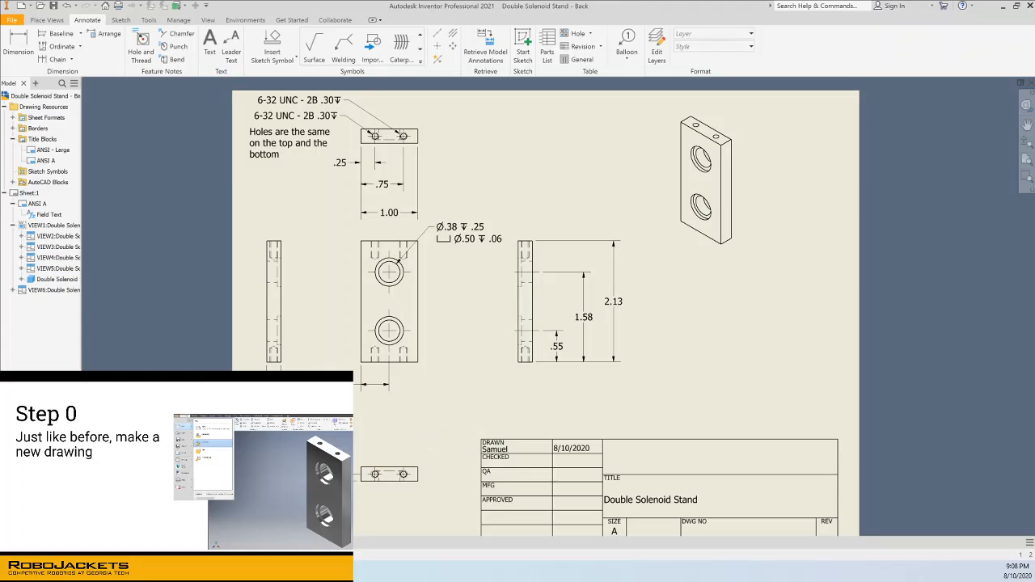
Switch to the Double Solenoid Stand - Back part model and create a new drawing from it.
{"action": "left_click", "coordinate": [170, 543]}
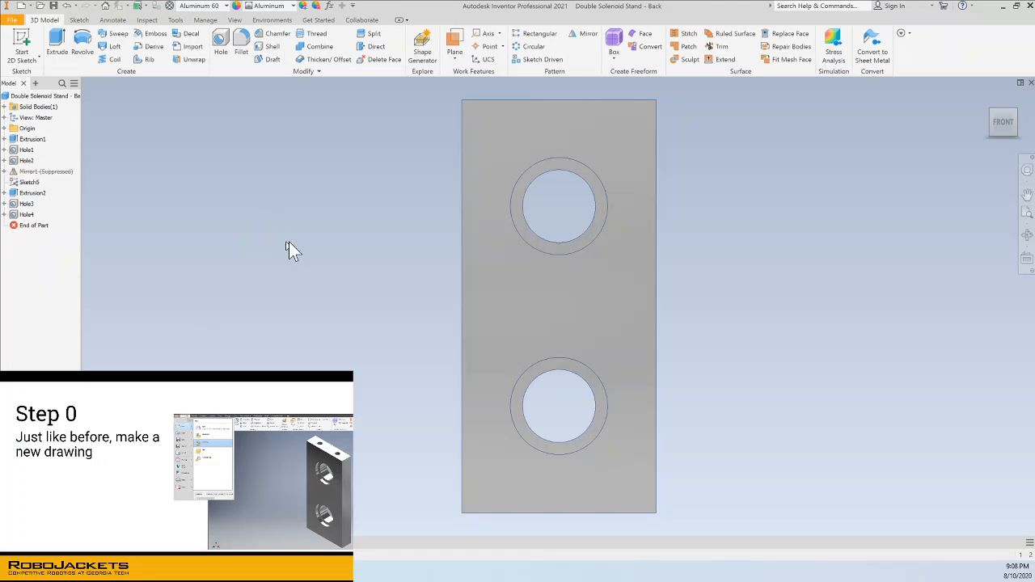
{"action": "left_click", "coordinate": [1017, 111]}
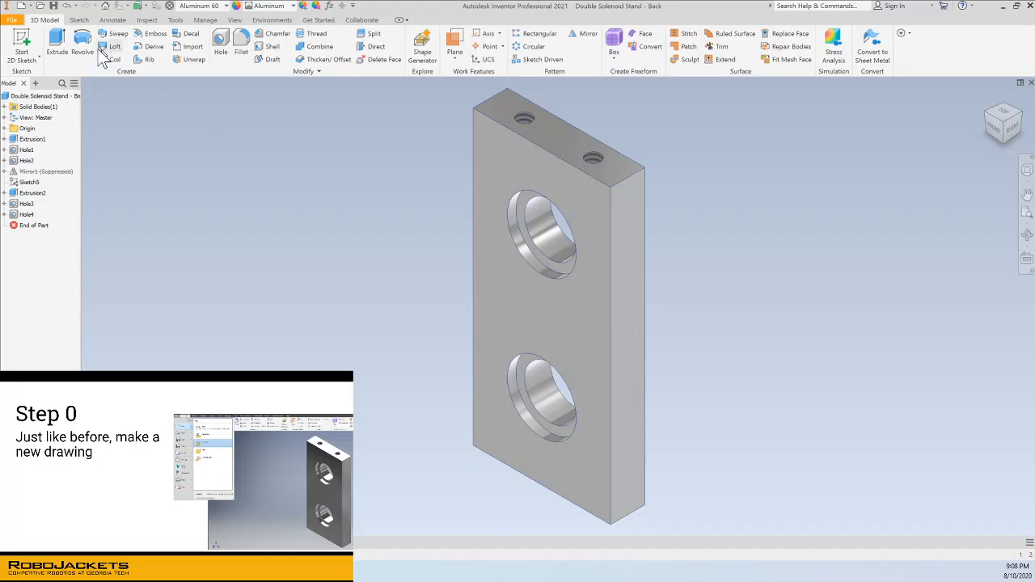
{"action": "left_click", "coordinate": [14, 21]}
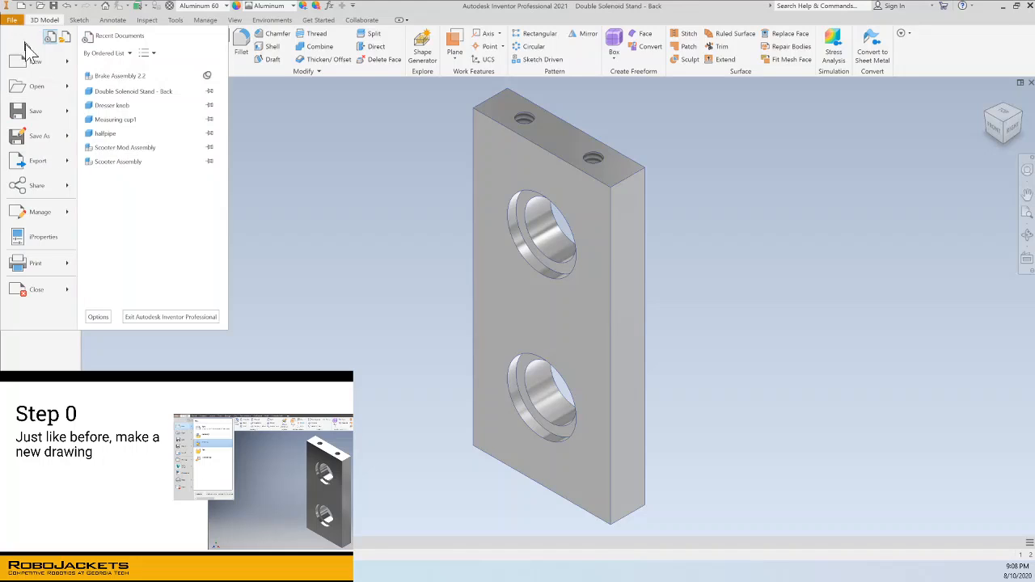
{"action": "mouse_move", "coordinate": [36, 62]}
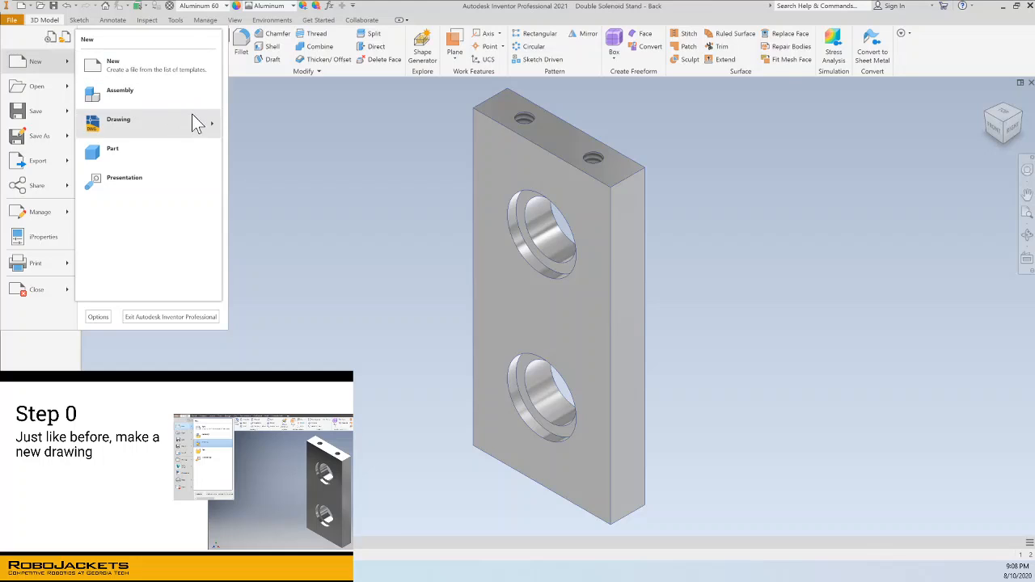
{"action": "mouse_move", "coordinate": [194, 123]}
{"action": "left_click", "coordinate": [245, 117]}
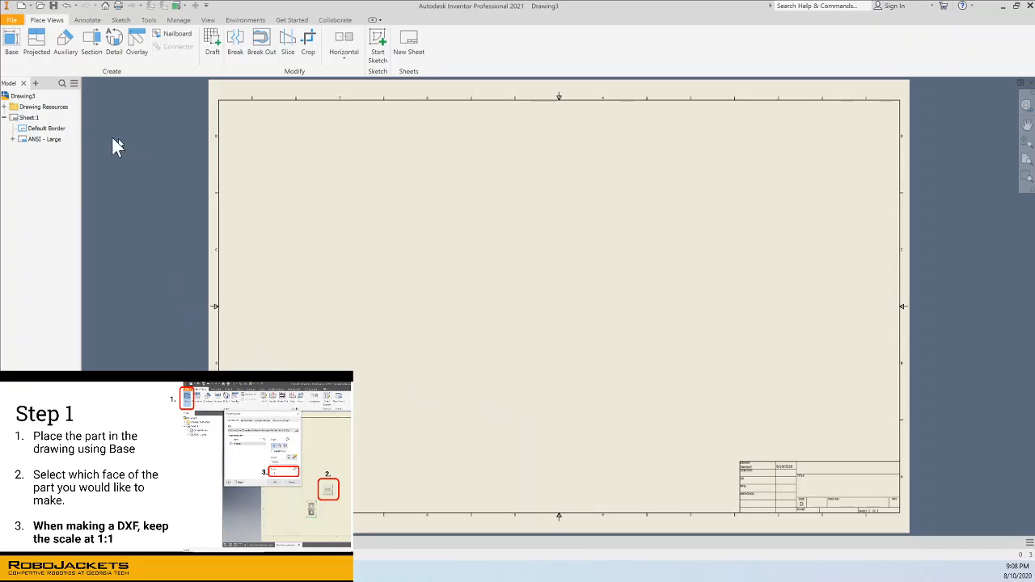
Delete the default border and the ANSI - Large title block from Sheet:1 of the new drawing.
{"action": "left_click", "coordinate": [28, 118]}
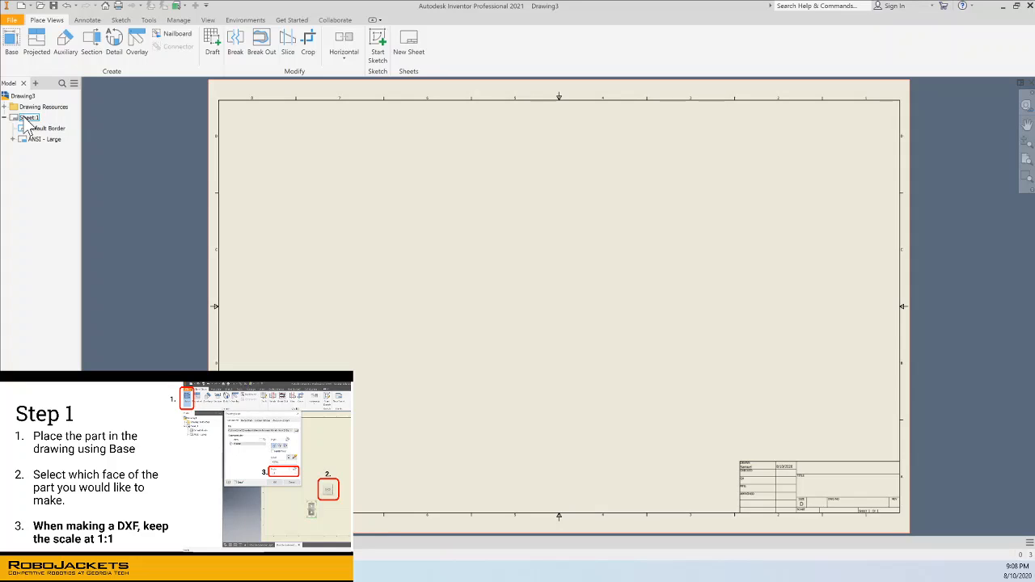
{"action": "left_click", "coordinate": [41, 128]}
{"action": "right_click", "coordinate": [44, 129]}
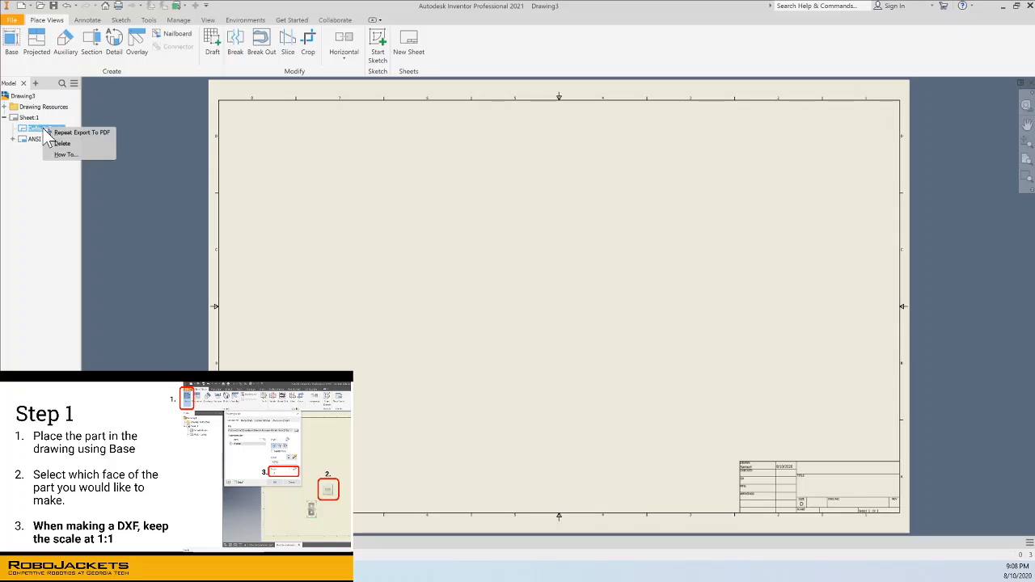
{"action": "left_click", "coordinate": [62, 144]}
{"action": "right_click", "coordinate": [46, 130]}
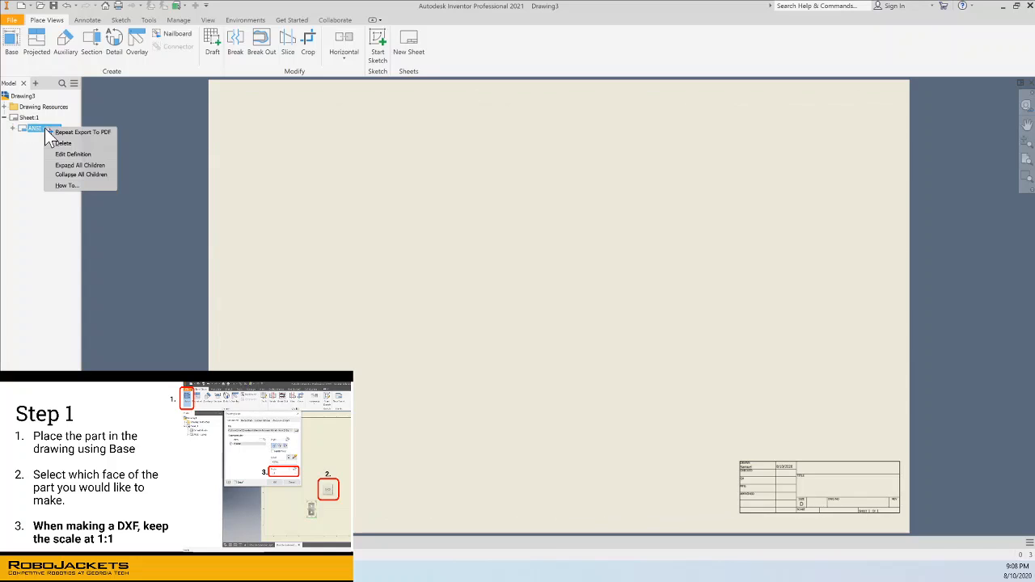